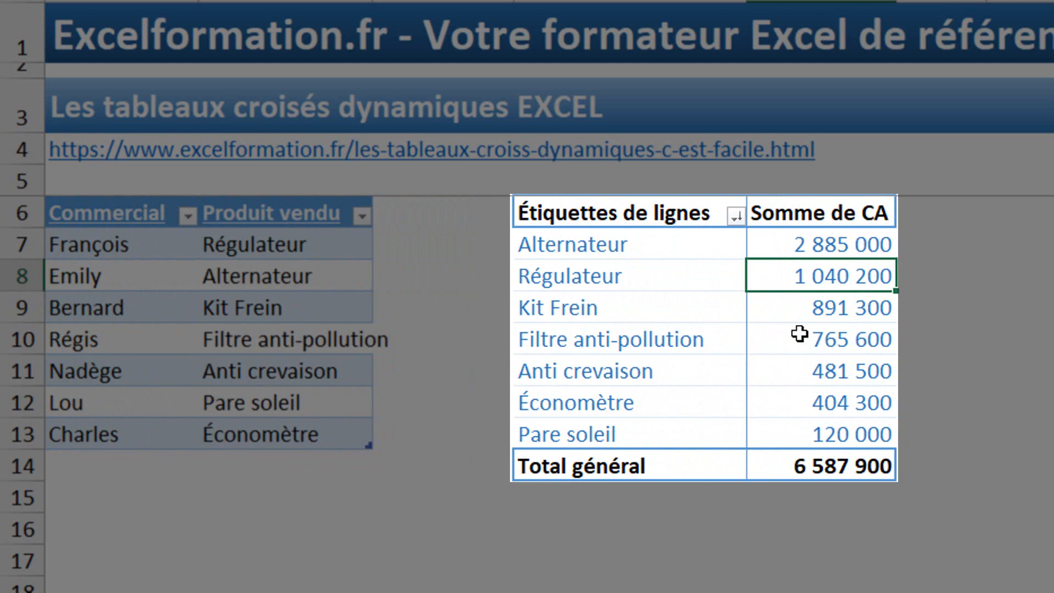
{"action": "mouse_move", "coordinate": [790, 349]}
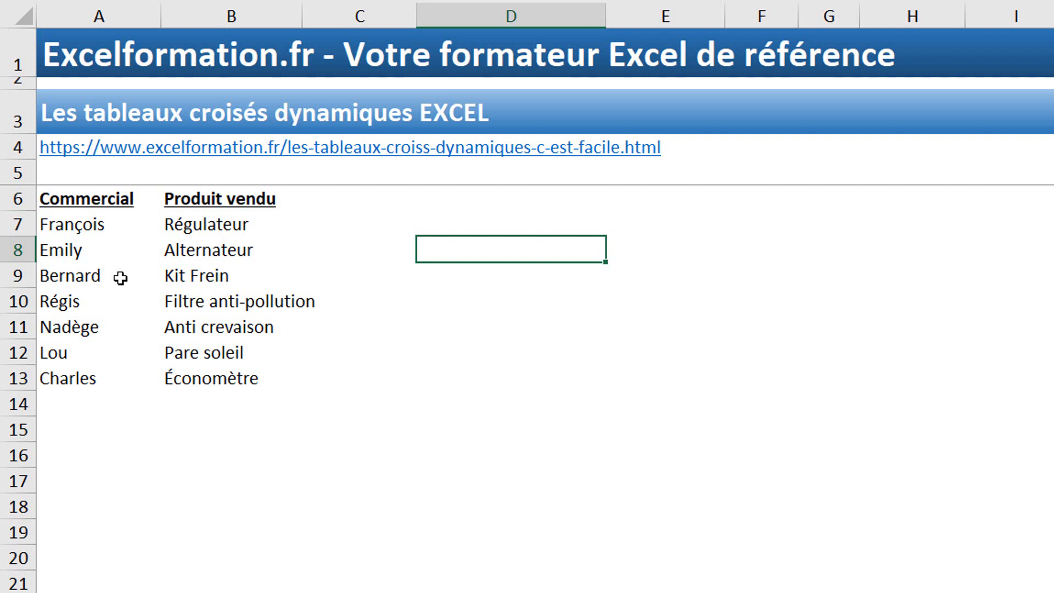
{"action": "left_click", "coordinate": [129, 231]}
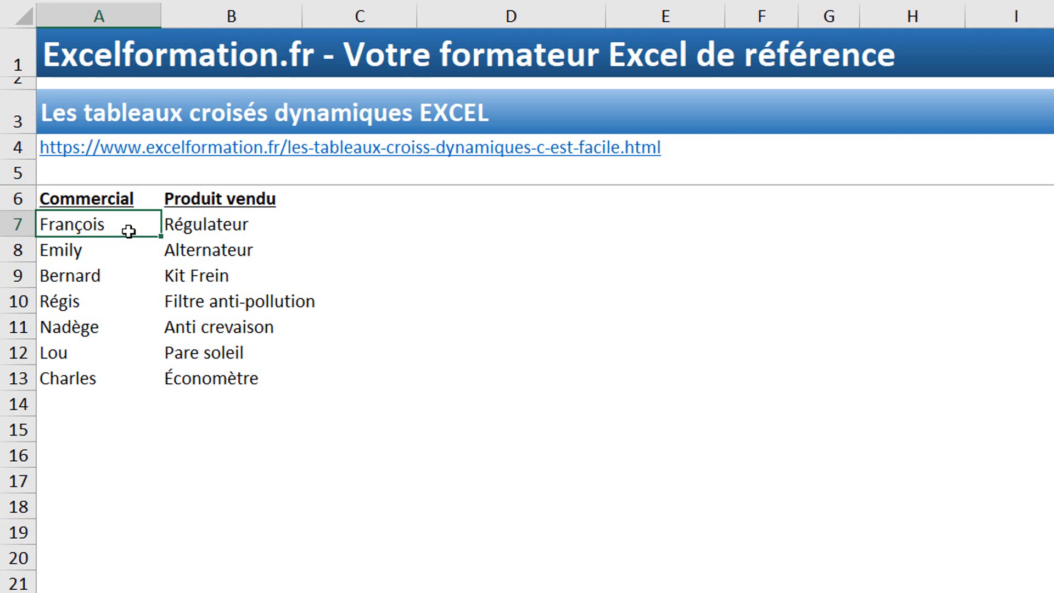
{"action": "left_click", "coordinate": [223, 299]}
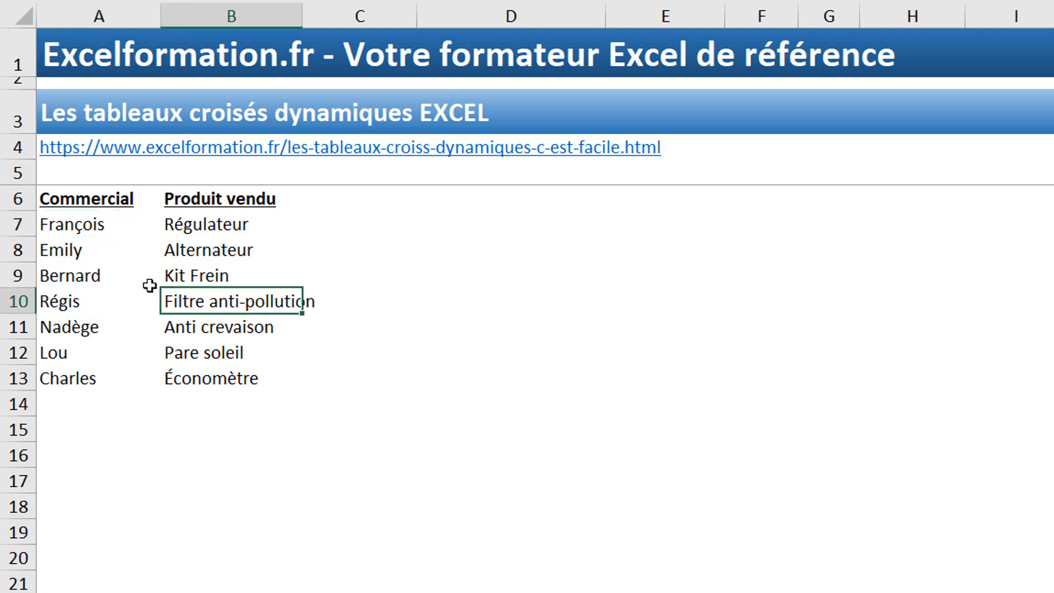
Step: Convert the Commercial and Produit vendu list in A6:B13 into an Excel table with headers
{"action": "left_click", "coordinate": [107, 271]}
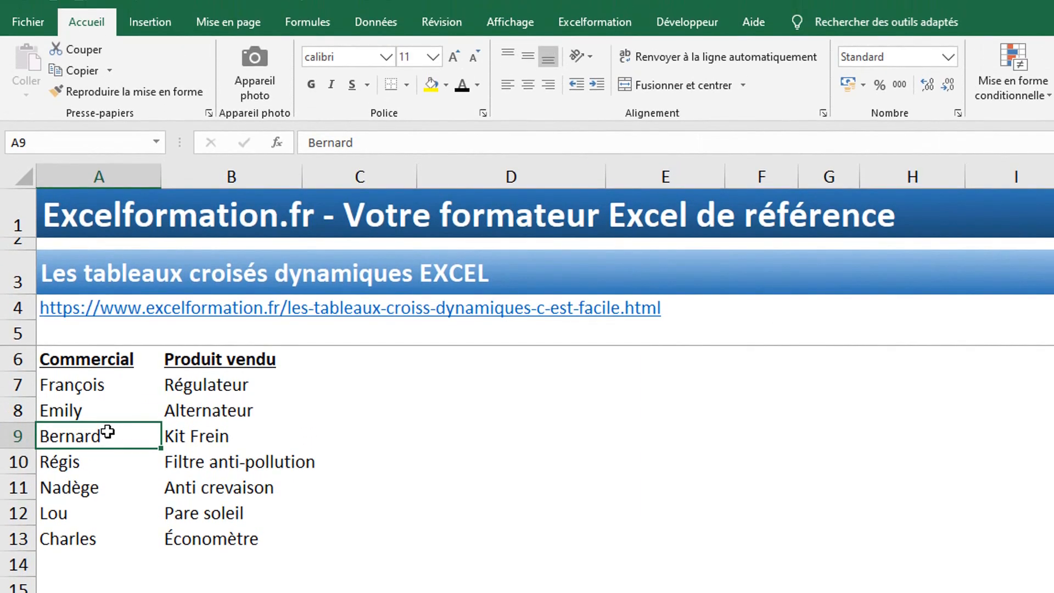
{"action": "left_click", "coordinate": [161, 20]}
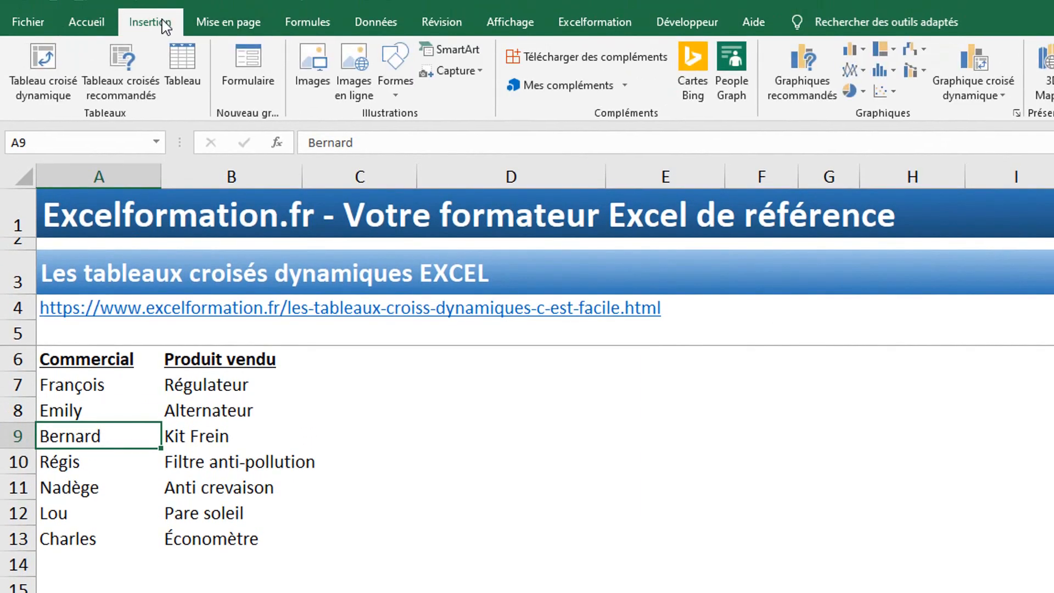
{"action": "left_click", "coordinate": [182, 76]}
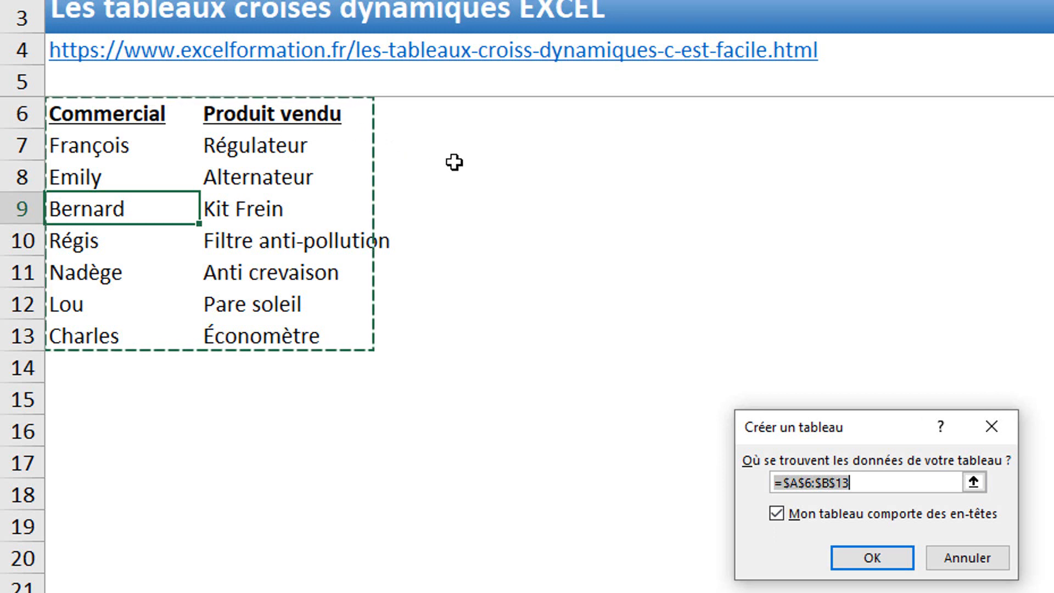
{"action": "left_click", "coordinate": [856, 564]}
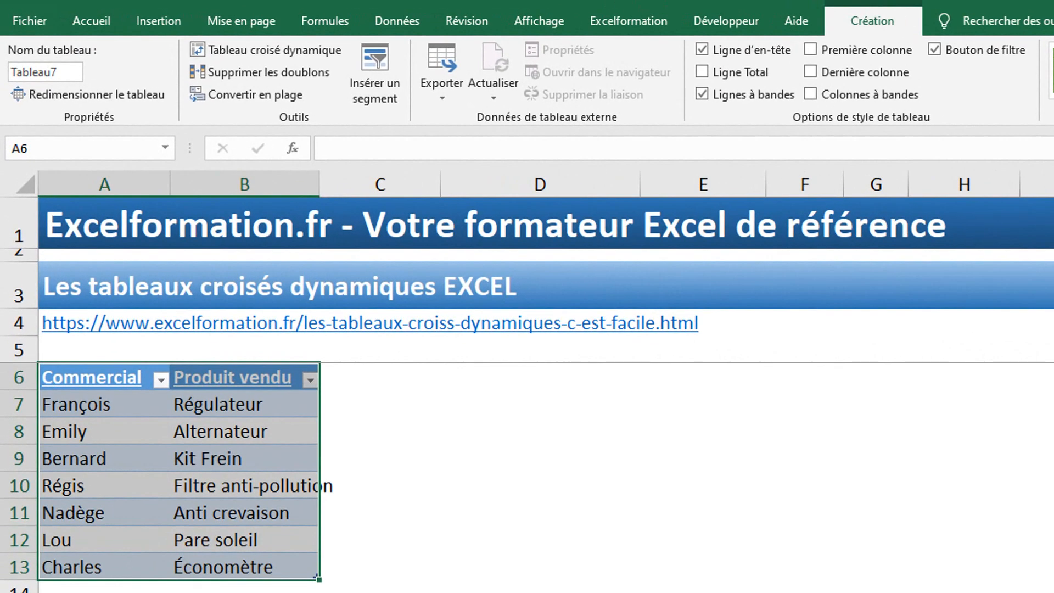
Step: Rename the new table as _tableCommercialProduit
{"action": "left_click", "coordinate": [63, 77]}
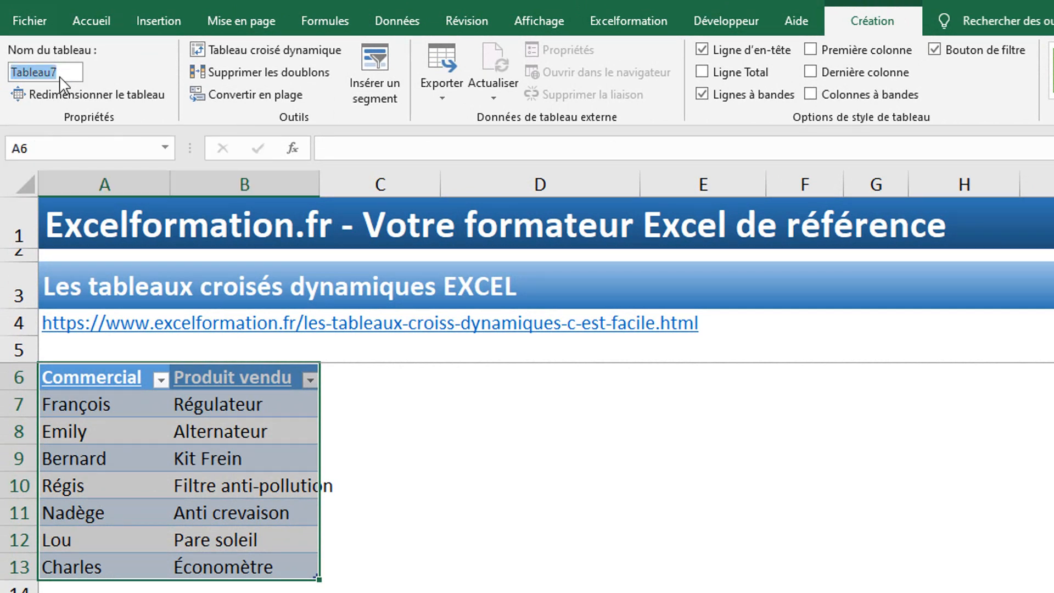
{"action": "left_click_drag", "start_coordinate": [52, 81], "coordinate": [82, 84]}
{"action": "type", "text": "_tab"}
{"action": "type", "text": "leCommercial"}
{"action": "type", "text": "Produit"}
{"action": "key", "text": "Return"}
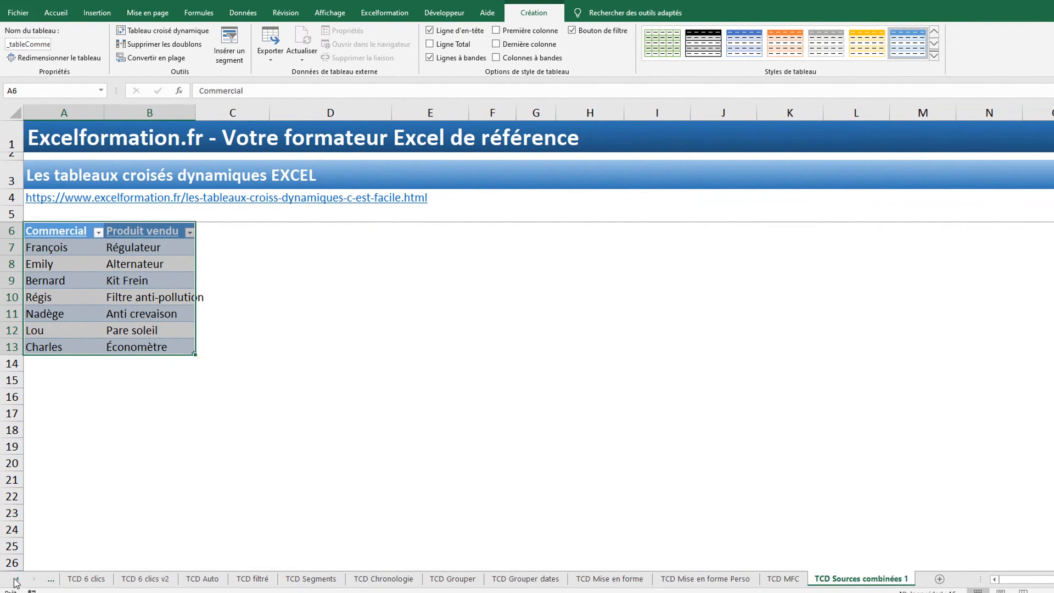
Step: On the worksheet holding the sales data, add a column headed Produit in F6, directly after Commission
{"action": "left_click", "coordinate": [17, 579]}
{"action": "left_click", "coordinate": [106, 581]}
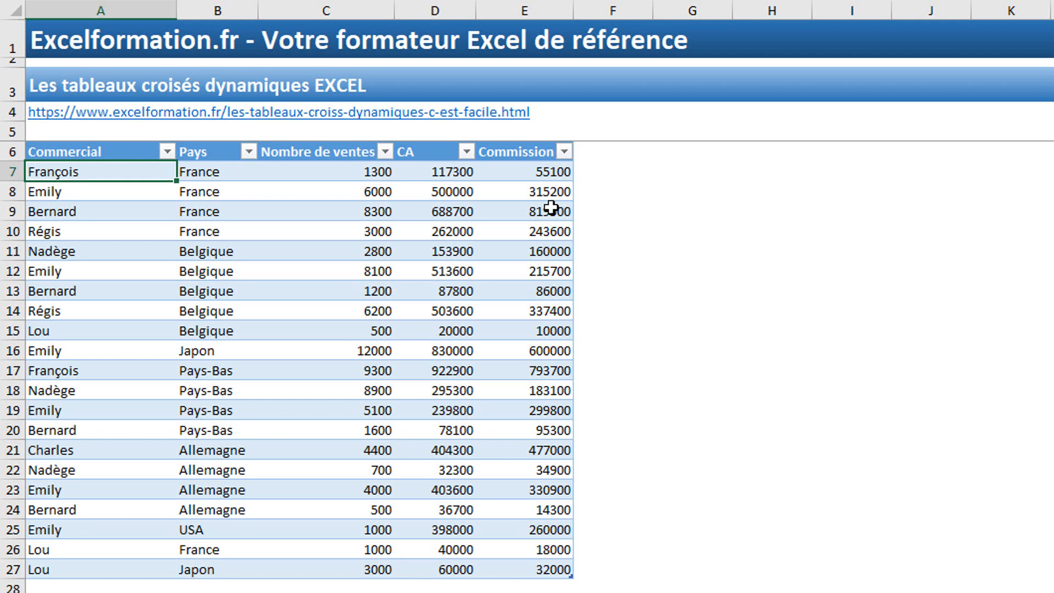
{"action": "left_click", "coordinate": [587, 151]}
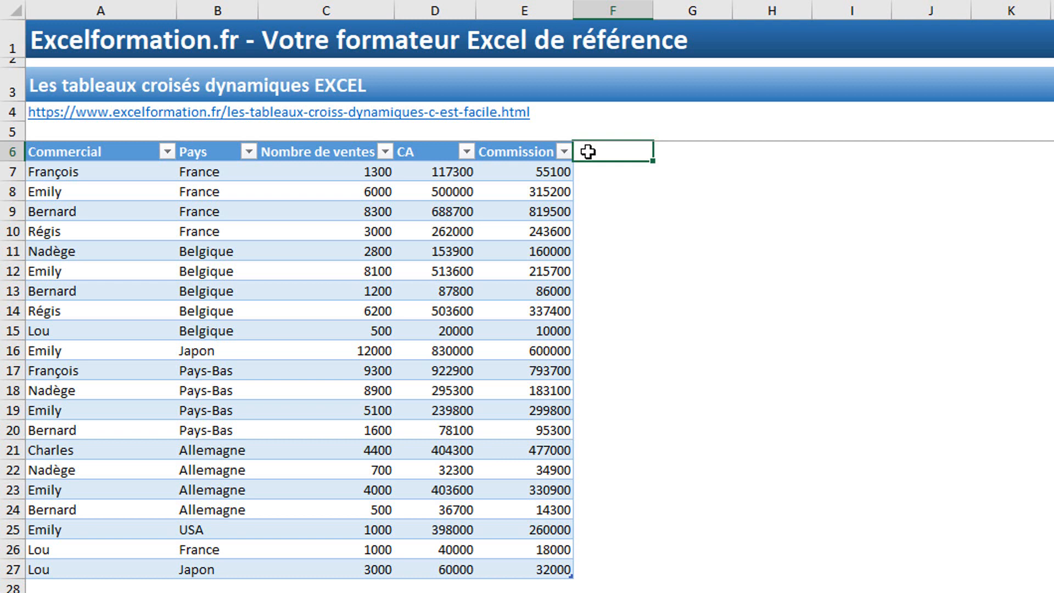
{"action": "type", "text": "Produit"}
{"action": "key", "text": "Return"}
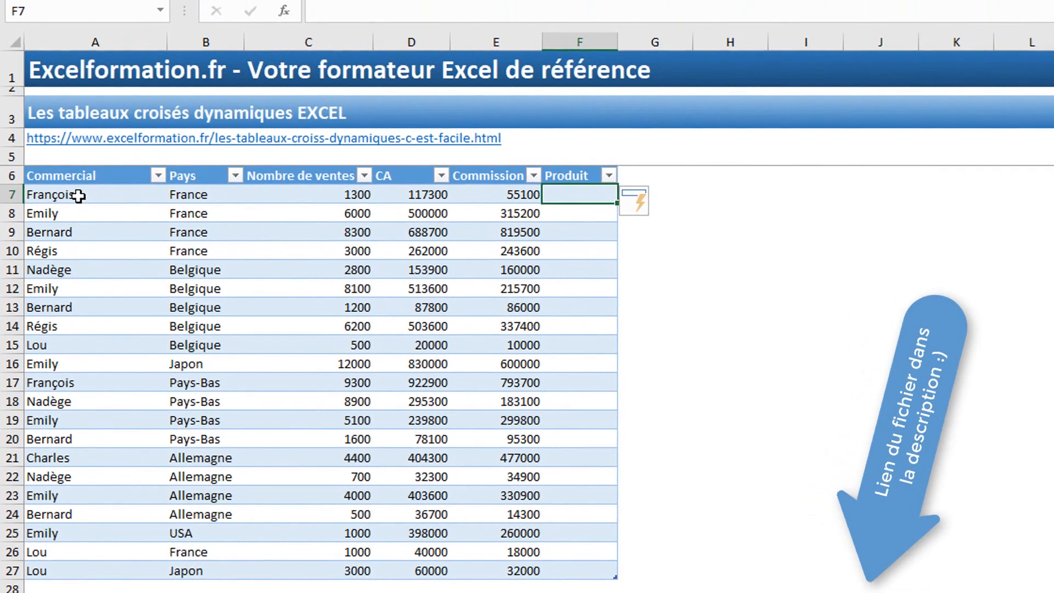
Step: Begin an INDEX formula in F7 with the Produit vendu column of _tableCommercialProduit as its array
{"action": "type", "text": "=index"}
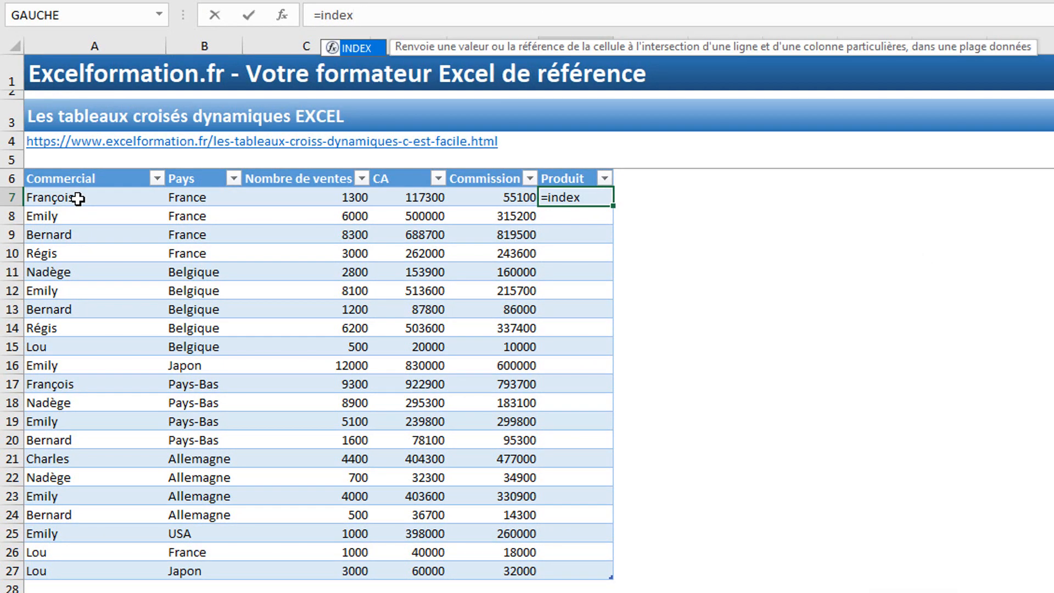
{"action": "type", "text": "("}
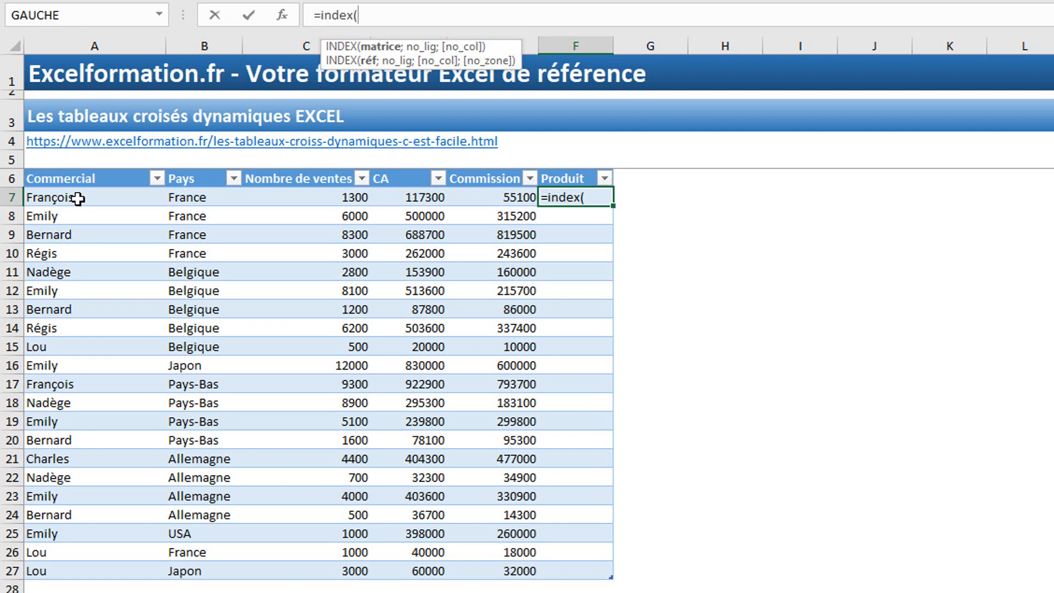
{"action": "type", "text": "_"}
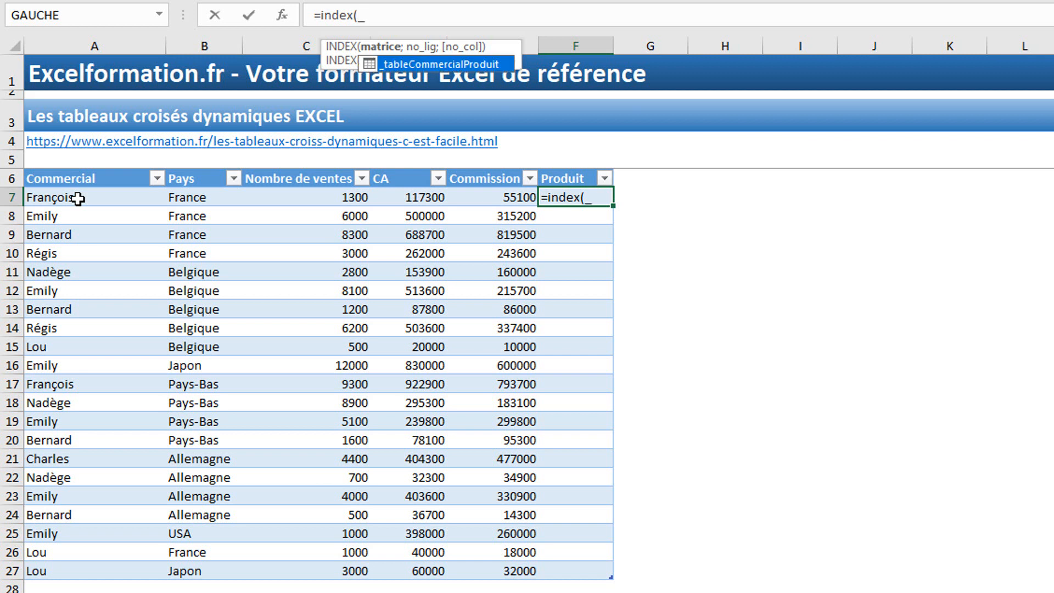
{"action": "key", "text": "Tab"}
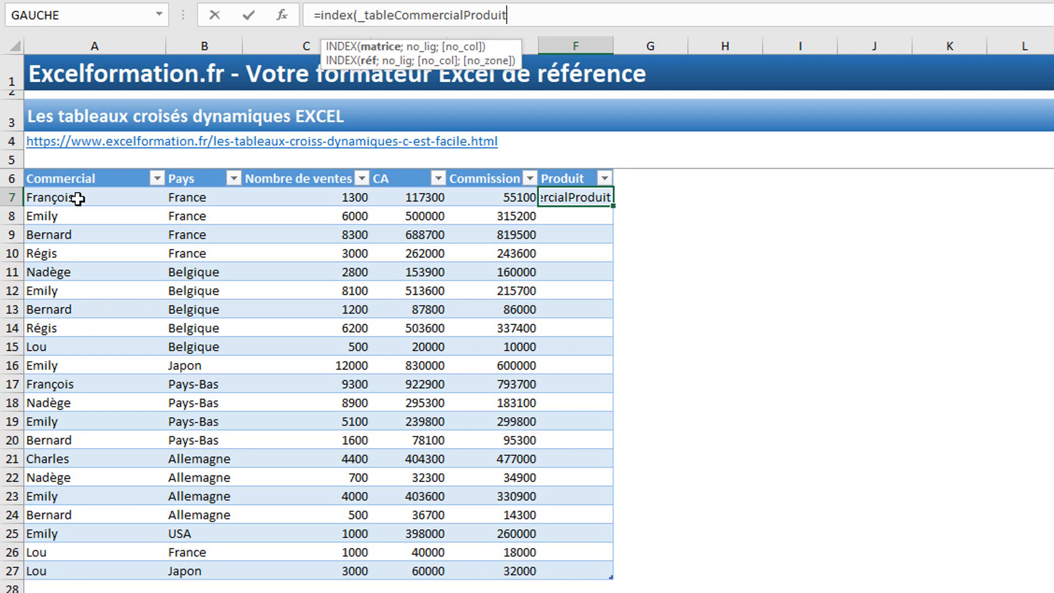
{"action": "type", "text": "["}
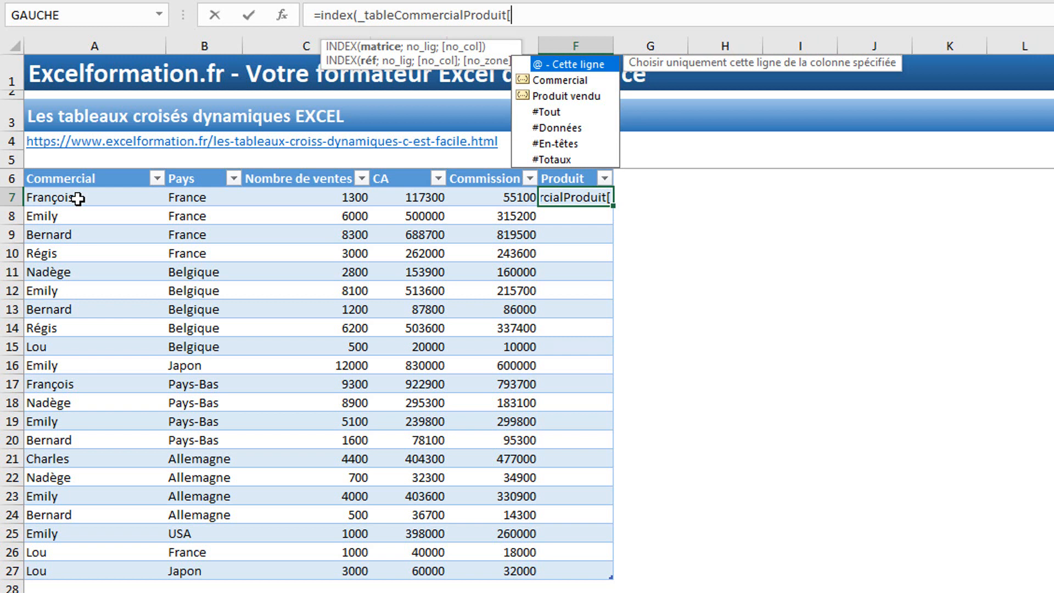
{"action": "key", "text": "Down"}
{"action": "key", "text": "Down"}
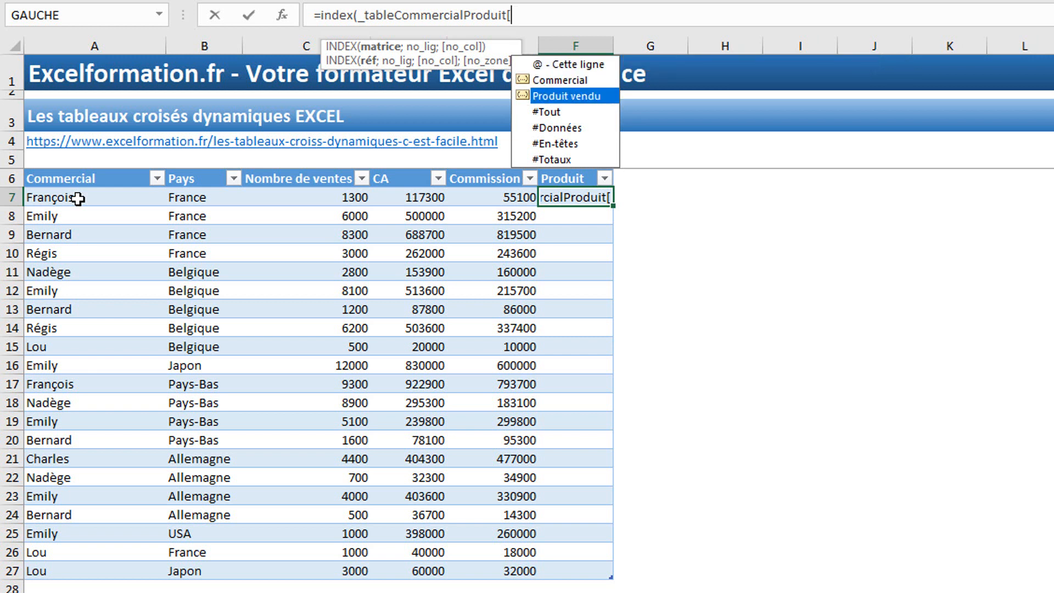
{"action": "key", "text": "Tab"}
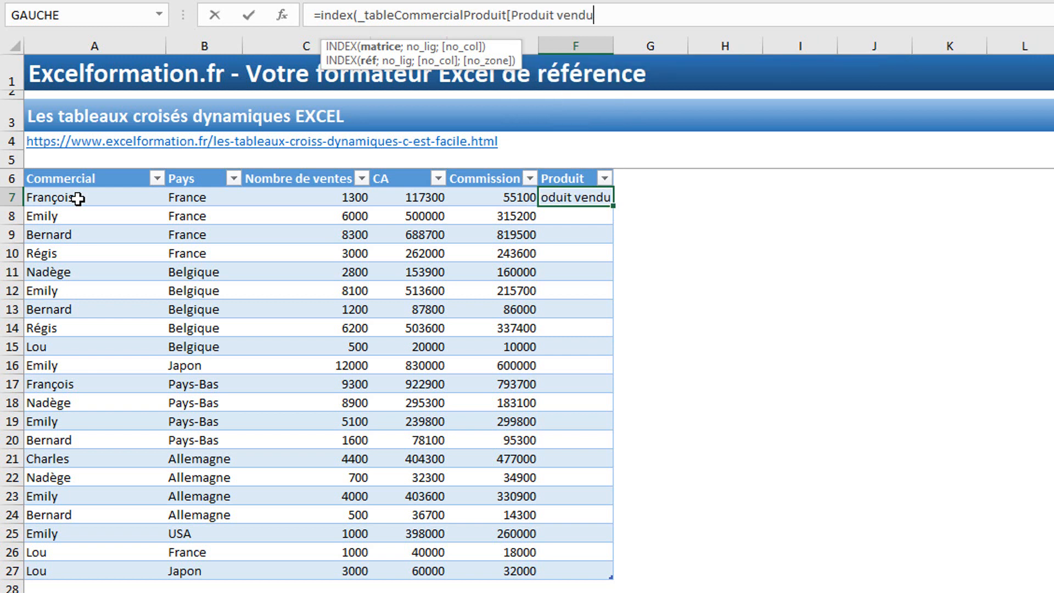
{"action": "type", "text": "];"}
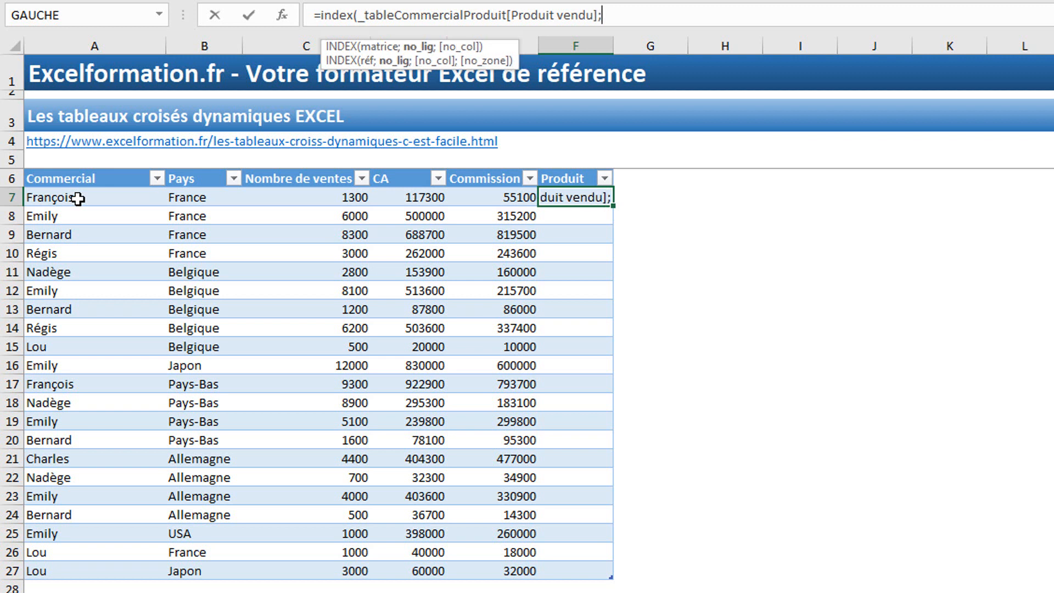
{"action": "type", "text": "equiv"}
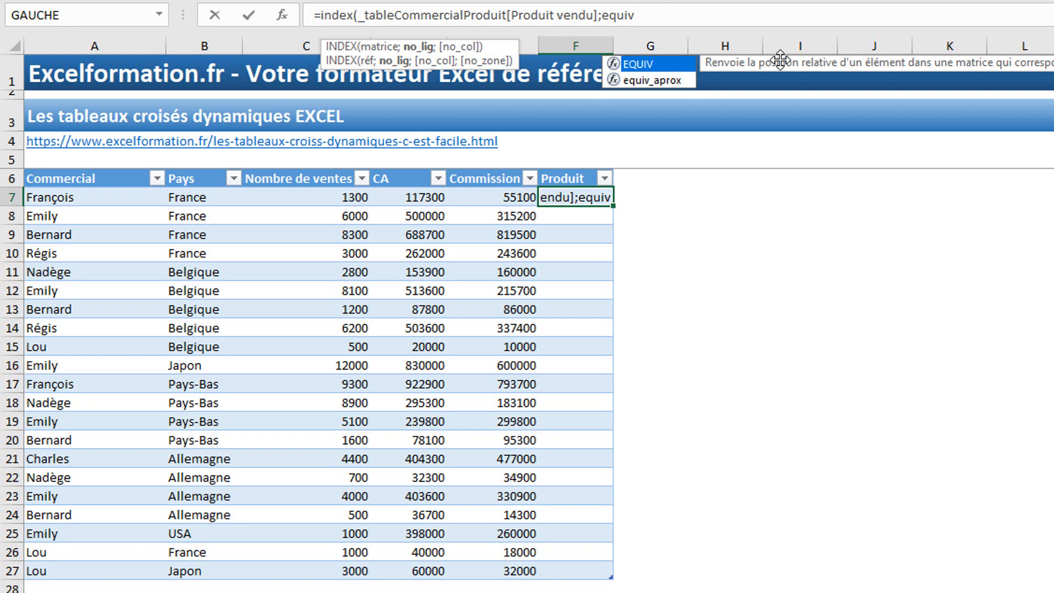
{"action": "type", "text": "("}
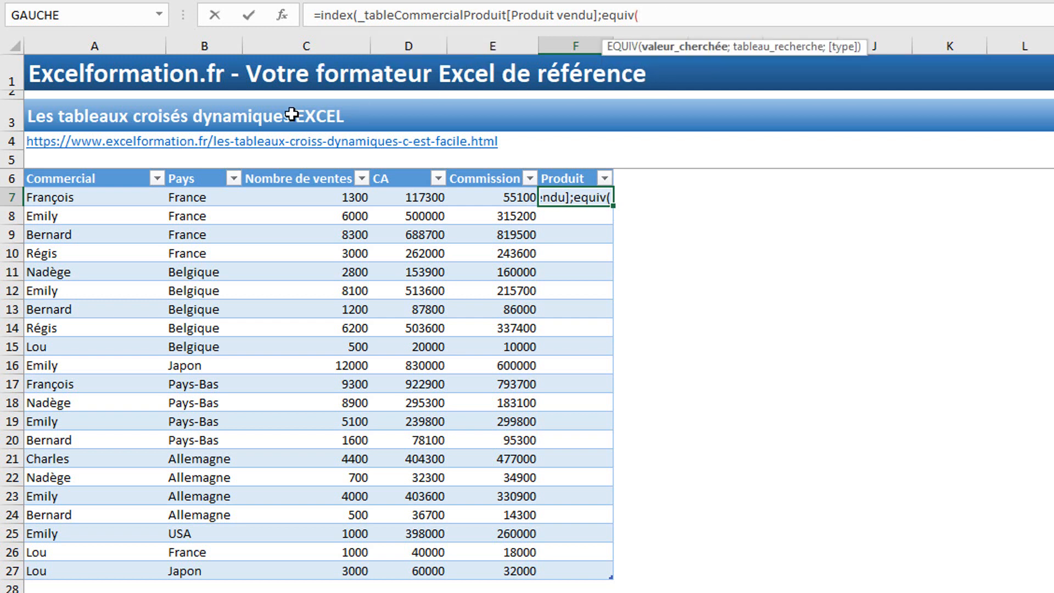
{"action": "left_click", "coordinate": [90, 196]}
{"action": "type", "text": ";"}
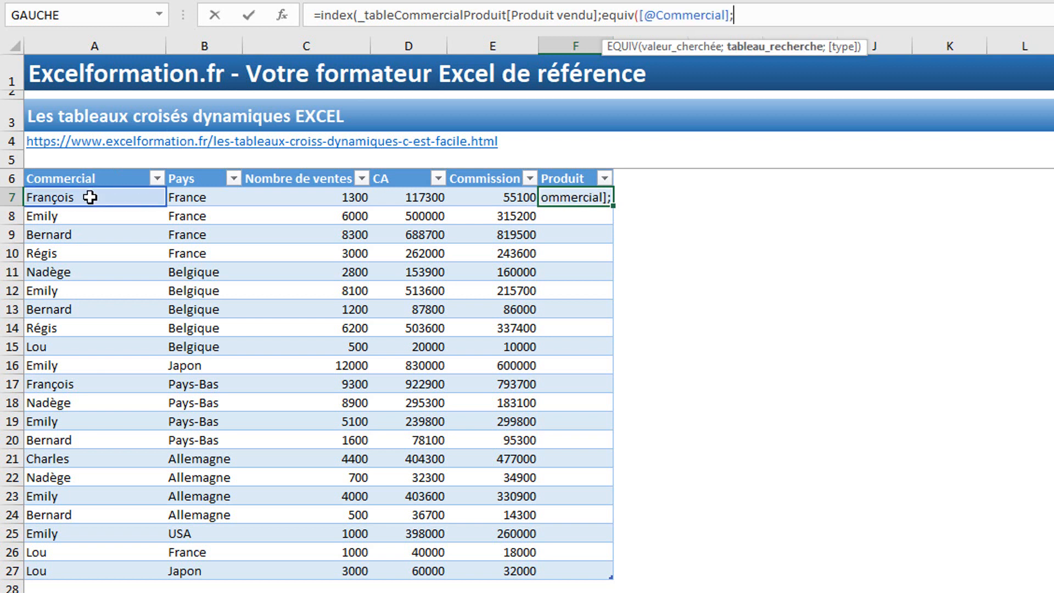
{"action": "type", "text": "_"}
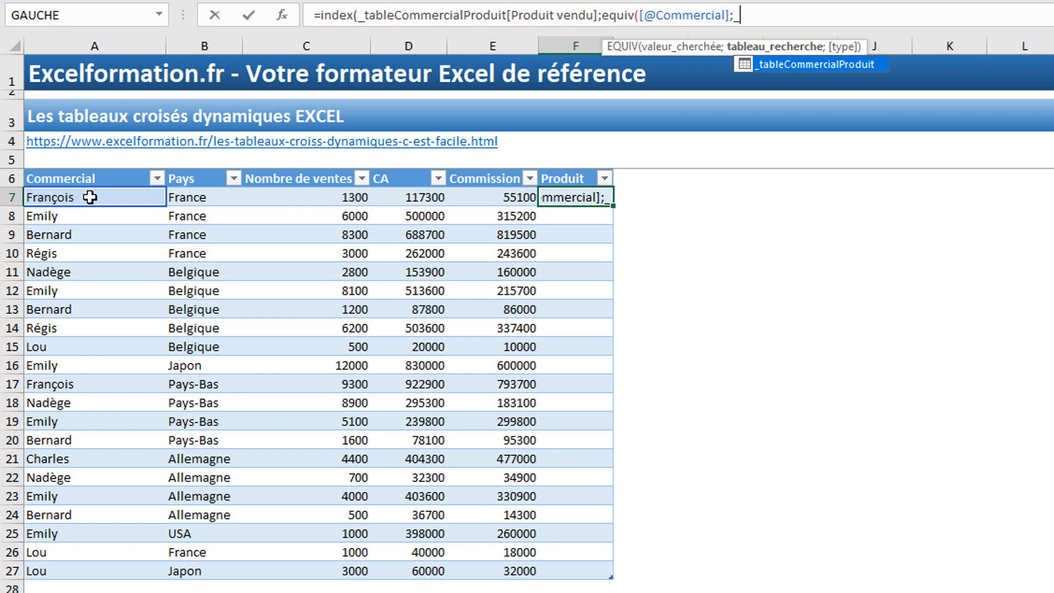
{"action": "key", "text": "Tab"}
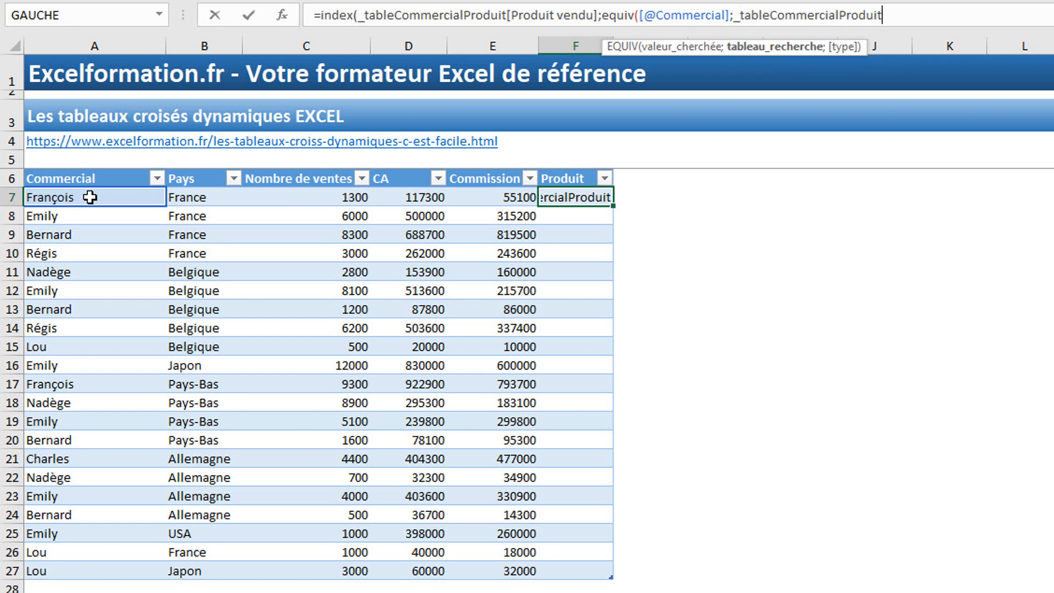
{"action": "type", "text": "["}
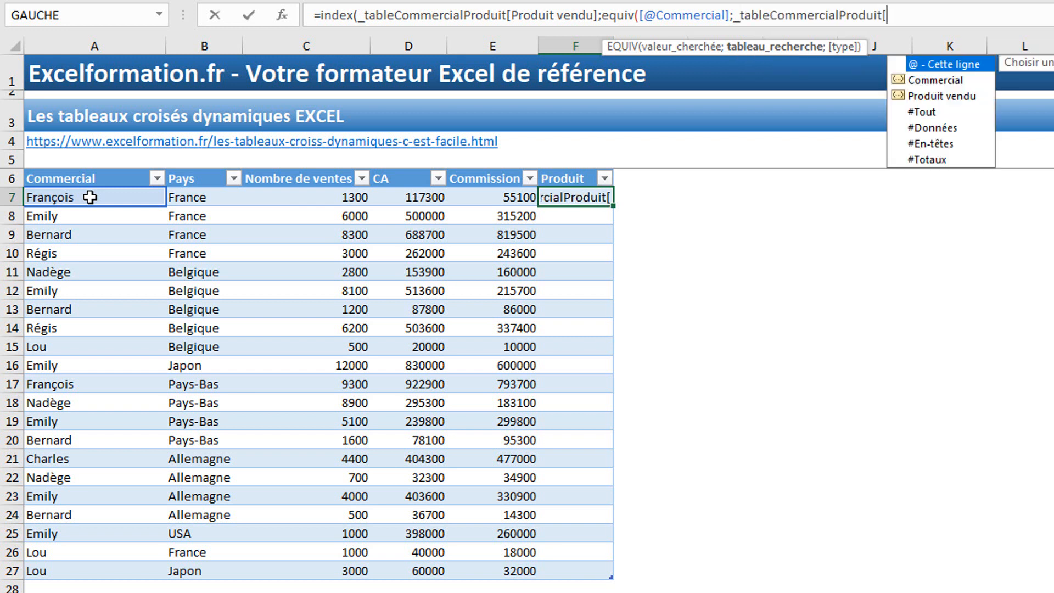
{"action": "key", "text": "Down"}
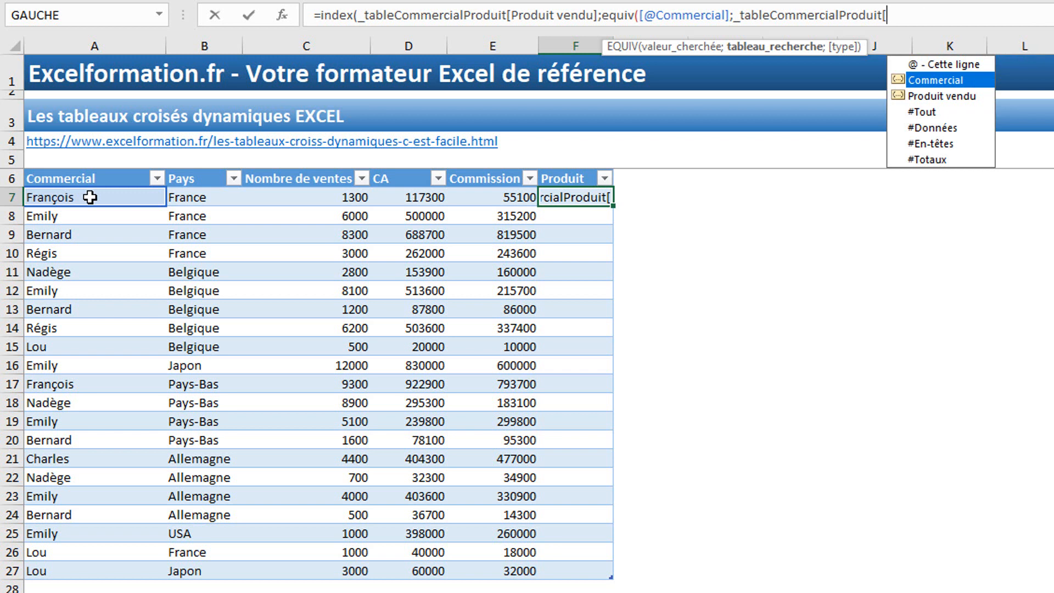
{"action": "key", "text": "Tab"}
{"action": "type", "text": "];"}
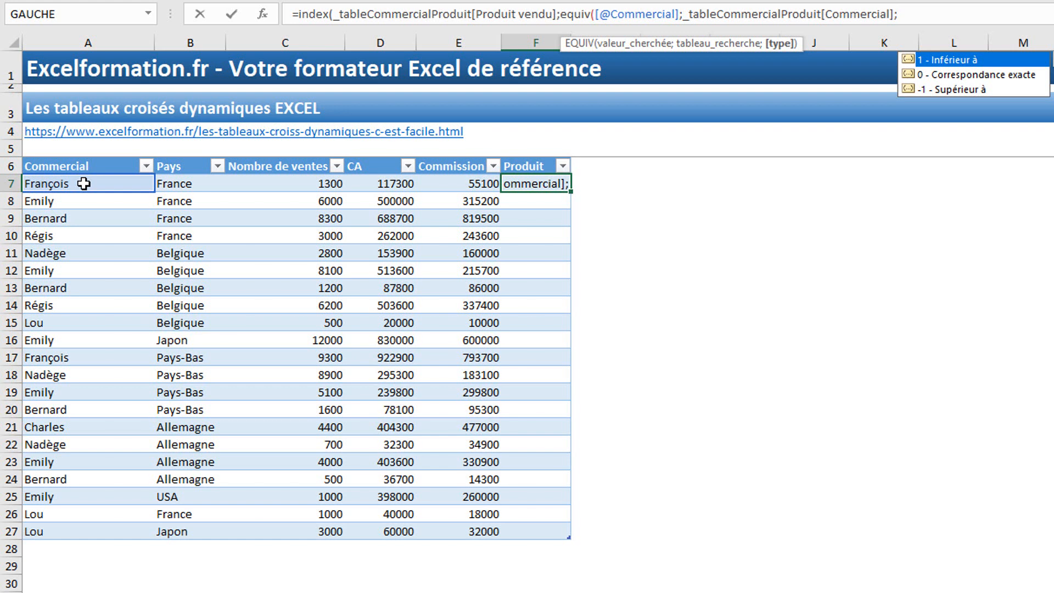
Step: Set the EQUIV match type to 0 (Correspondance exacte), then close and enter the Produit formula
{"action": "key", "text": "Down"}
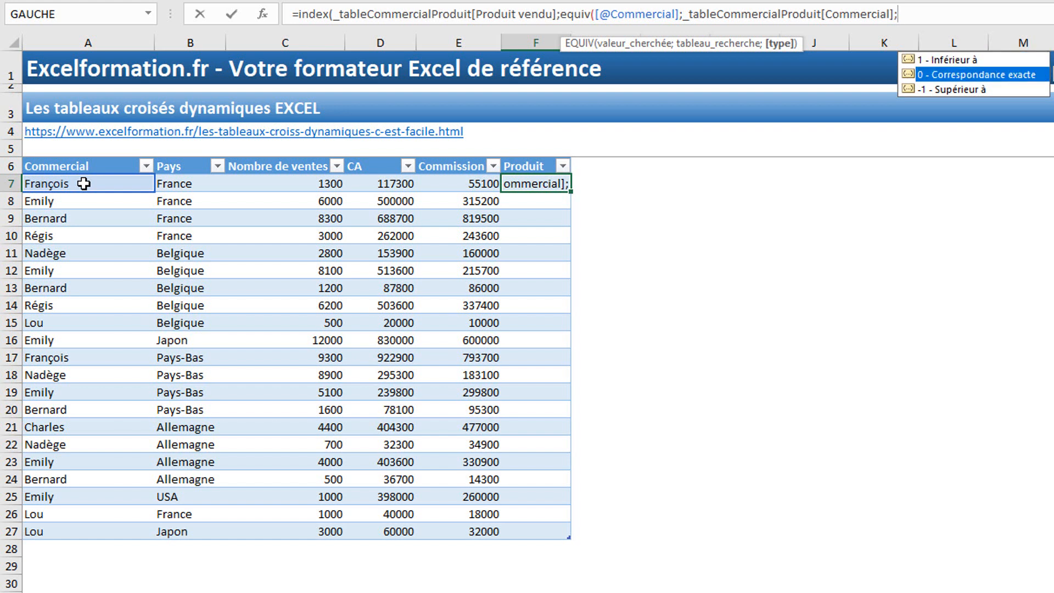
{"action": "key", "text": "Tab"}
{"action": "type", "text": "))"}
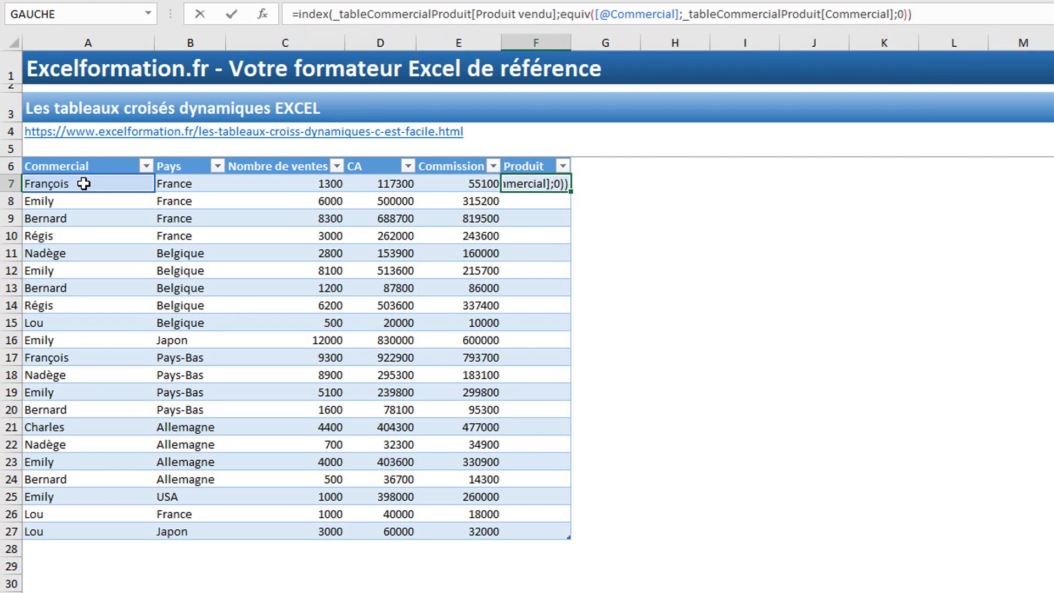
{"action": "key", "text": "Return"}
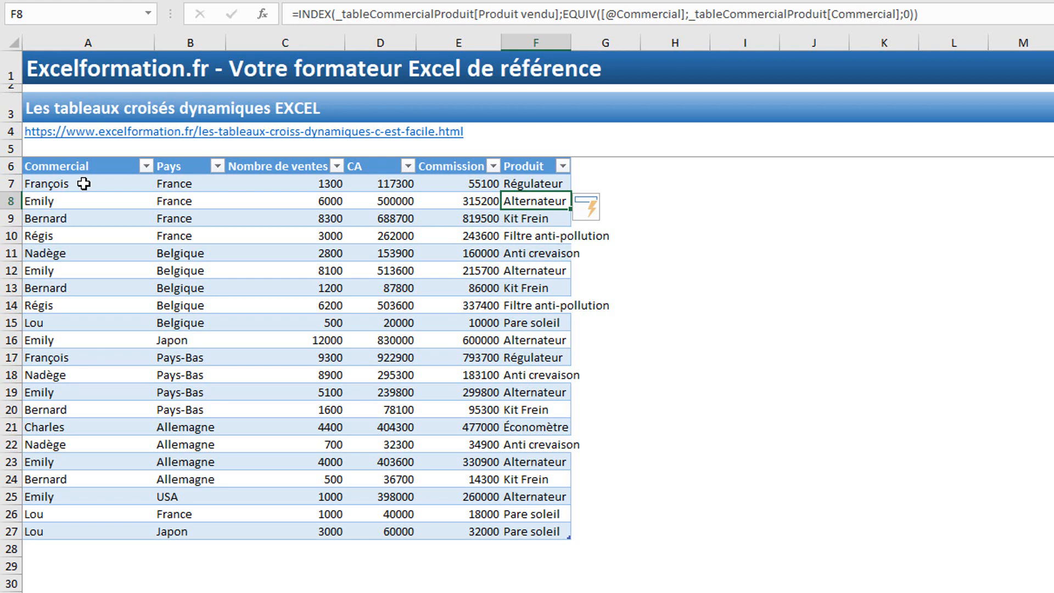
Step: Start creating a pivot table from the sales data table baseDeDonnees
{"action": "left_click", "coordinate": [318, 250]}
{"action": "left_click", "coordinate": [460, 239]}
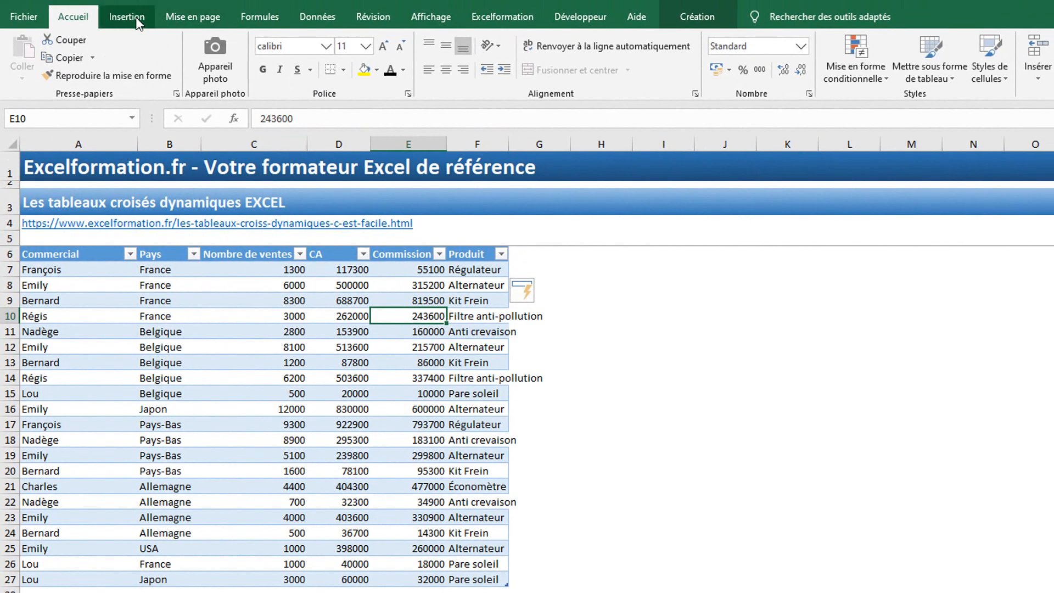
{"action": "left_click", "coordinate": [137, 20]}
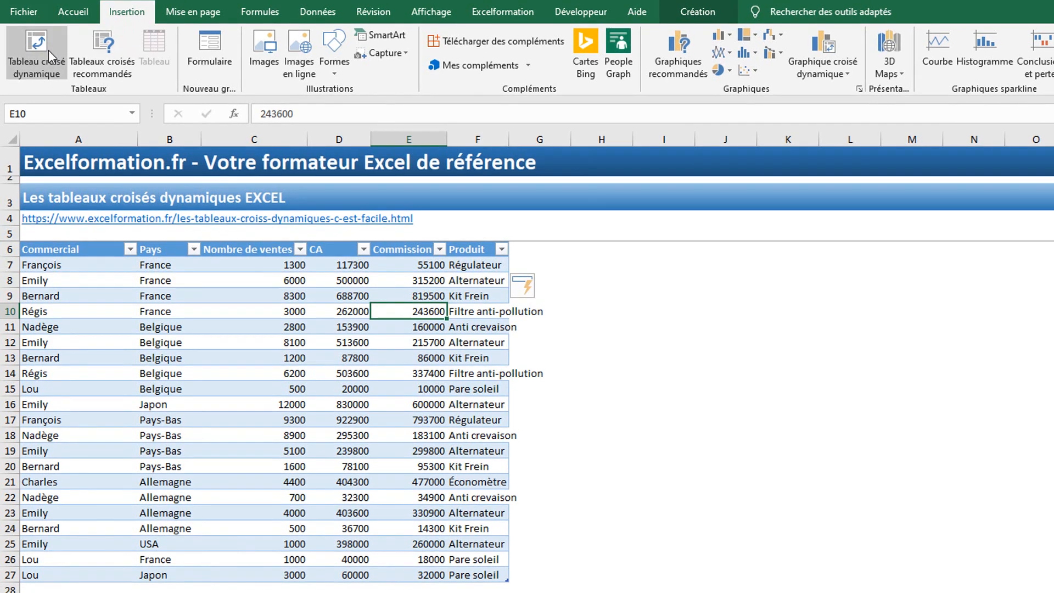
{"action": "left_click", "coordinate": [48, 51]}
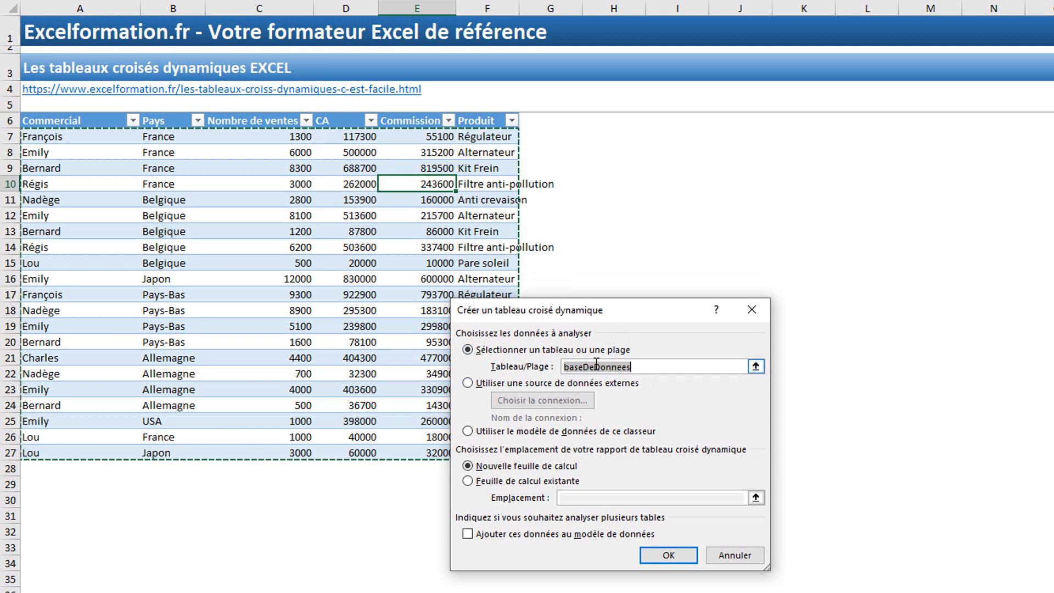
Step: Place the pivot table on the existing worksheet TCD Sources combinées 1 at cell D6 and create it
{"action": "left_click", "coordinate": [493, 478]}
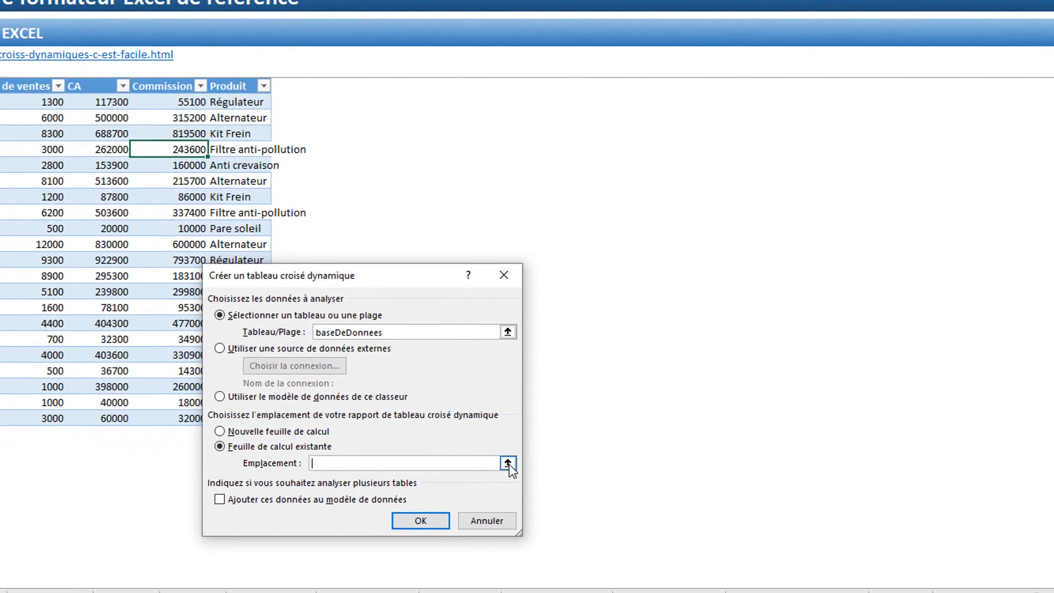
{"action": "left_click", "coordinate": [755, 497]}
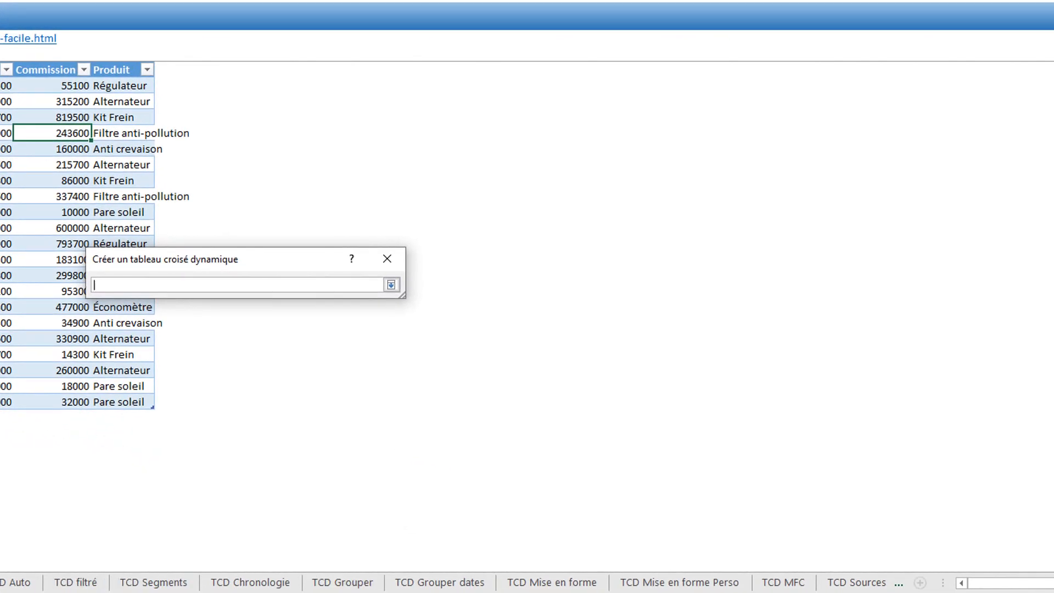
{"action": "left_click", "coordinate": [0, 583]}
{"action": "left_click", "coordinate": [0, 583]}
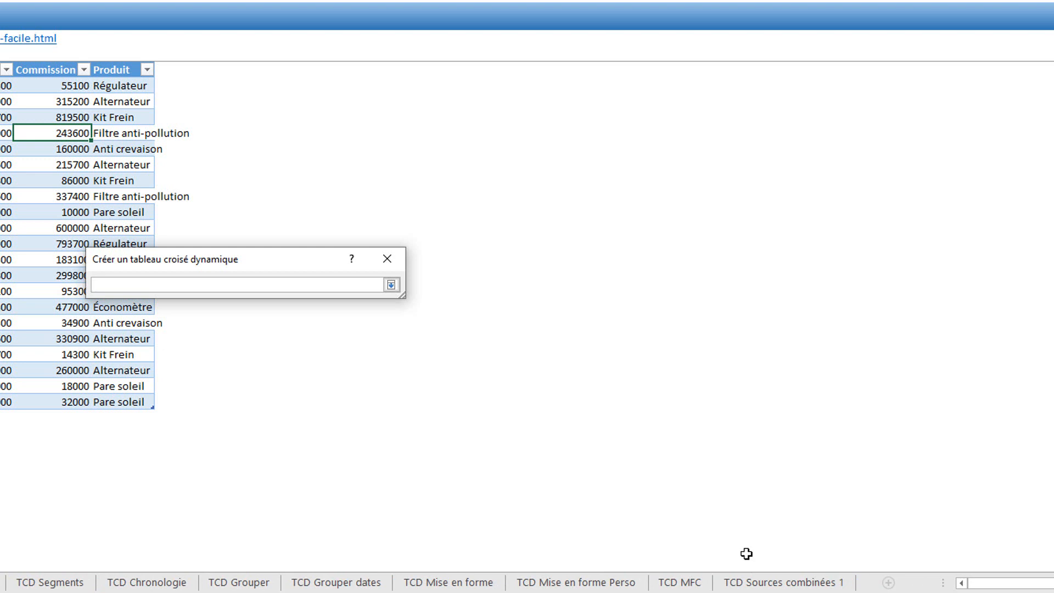
{"action": "left_click", "coordinate": [793, 582]}
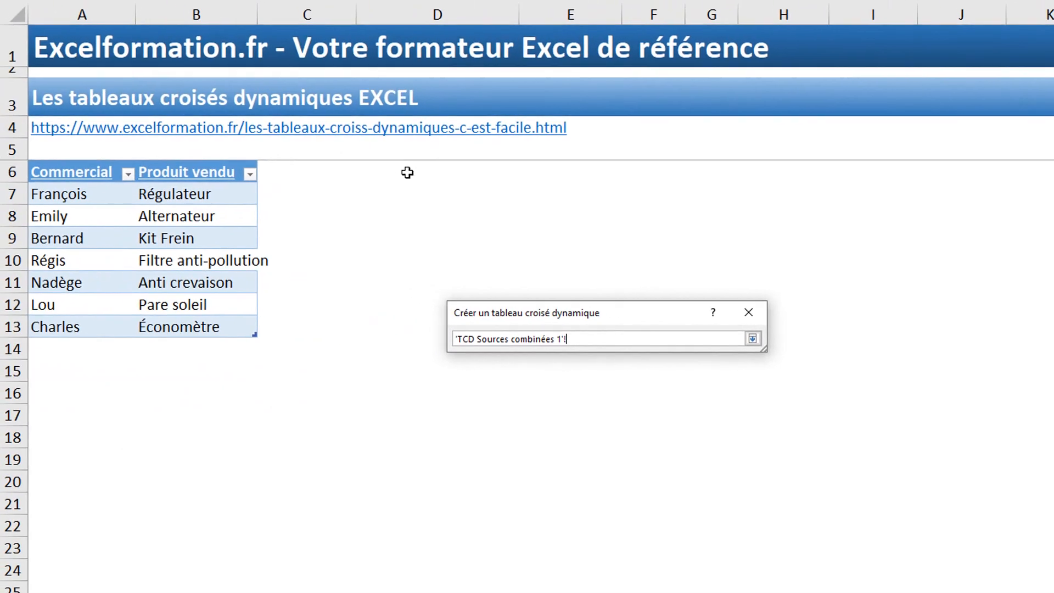
{"action": "left_click", "coordinate": [414, 170]}
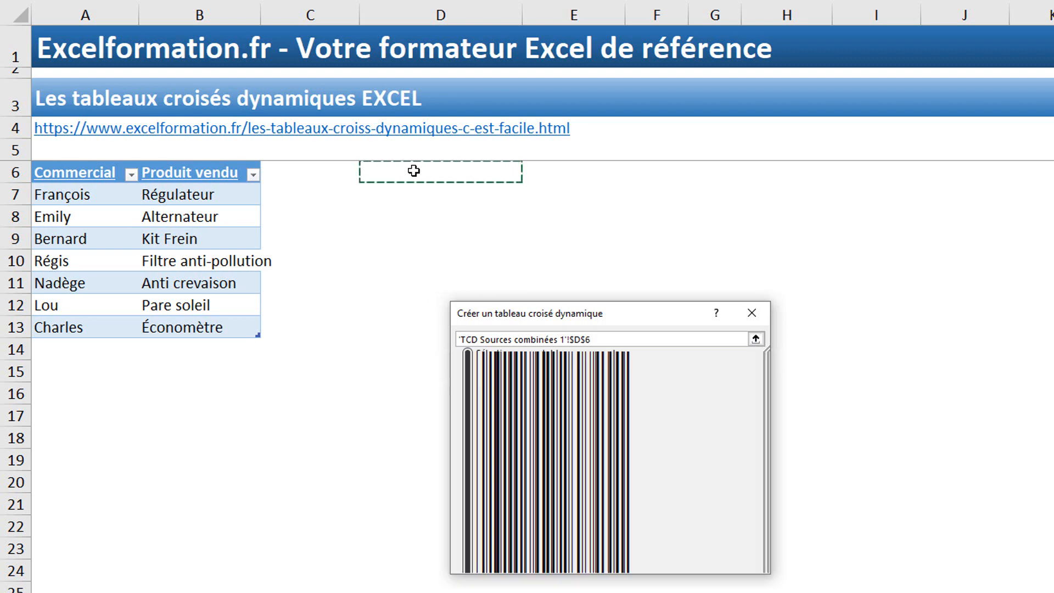
{"action": "key", "text": "Return"}
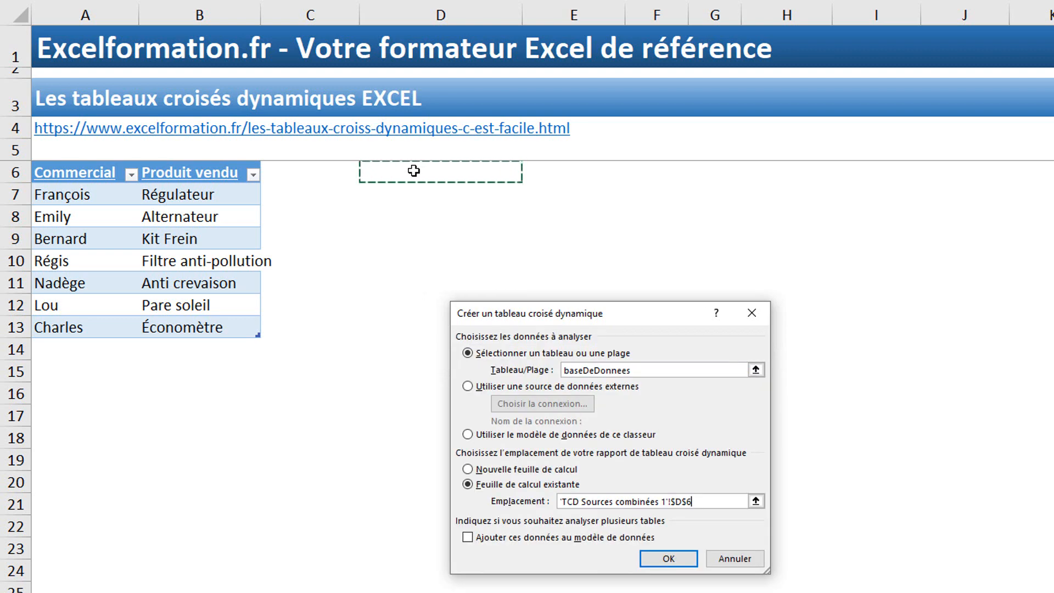
{"action": "left_click", "coordinate": [672, 558]}
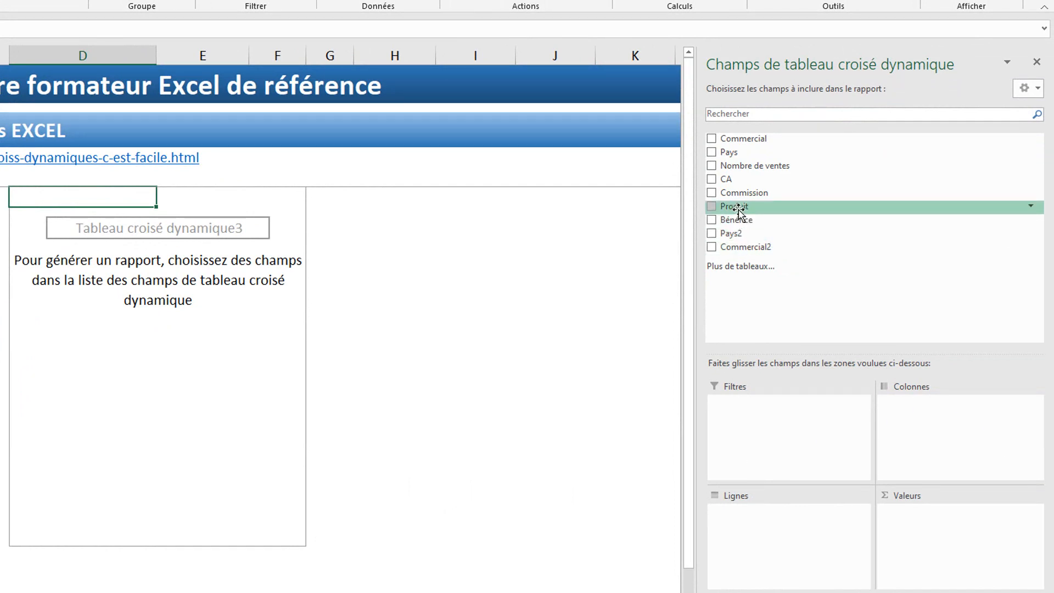
Step: Add the Produit field to the pivot table's rows and the CA field to its values
{"action": "left_click_drag", "start_coordinate": [738, 211], "coordinate": [737, 539]}
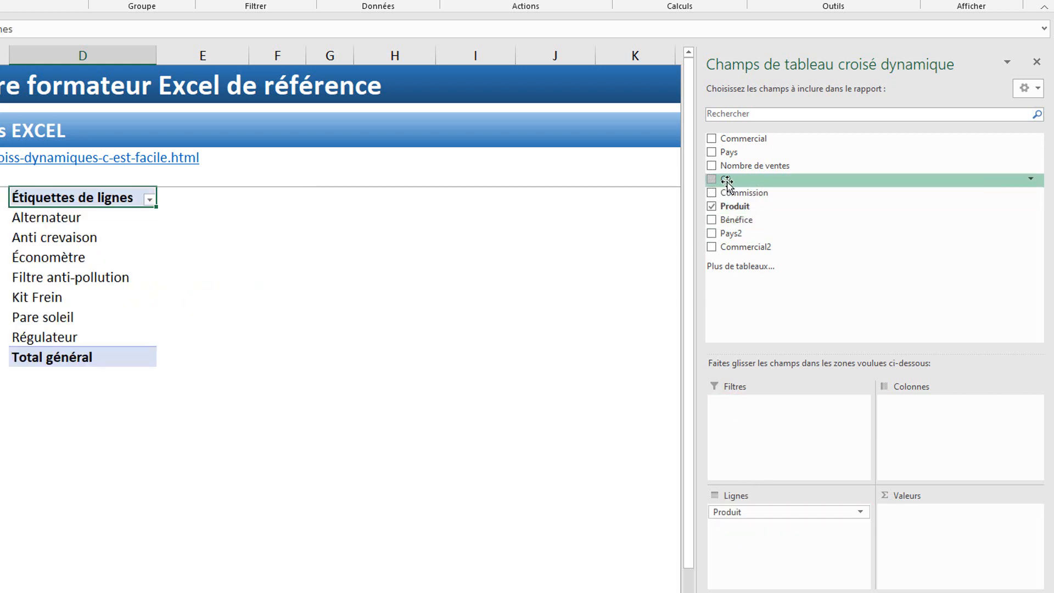
{"action": "left_click_drag", "start_coordinate": [727, 181], "coordinate": [921, 526]}
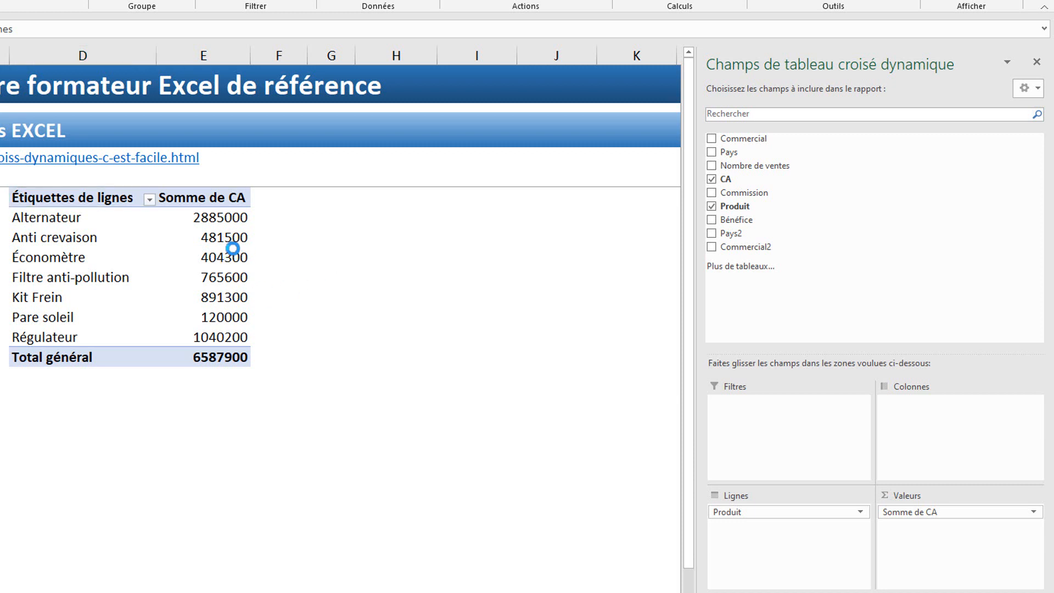
Step: Apply the pivot table style Bleu clair, Style de tableau croisé dynamique clair 13
{"action": "left_click", "coordinate": [221, 235]}
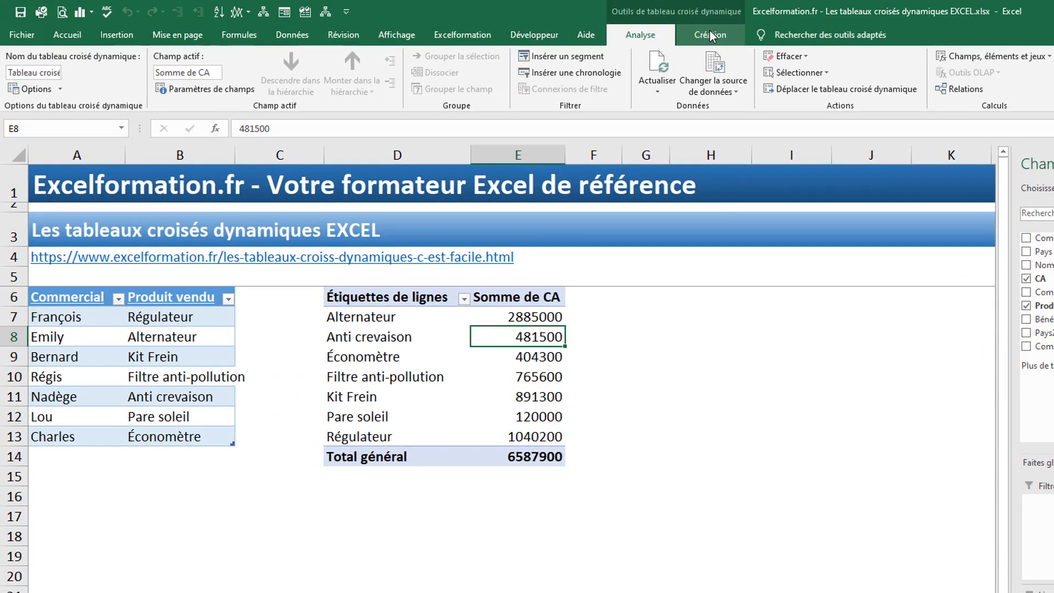
{"action": "left_click", "coordinate": [710, 33]}
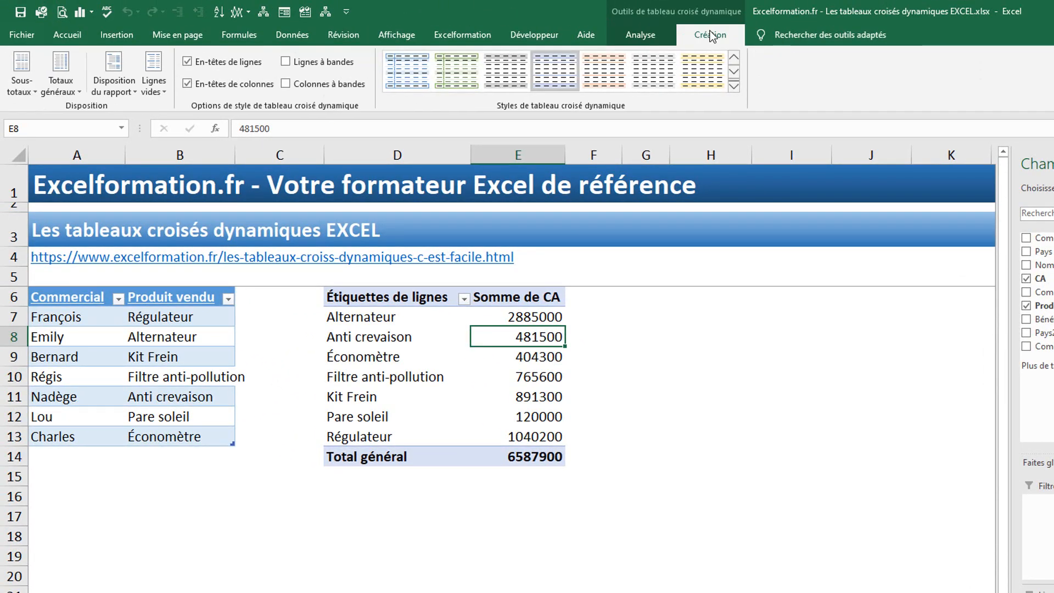
{"action": "left_click", "coordinate": [408, 71]}
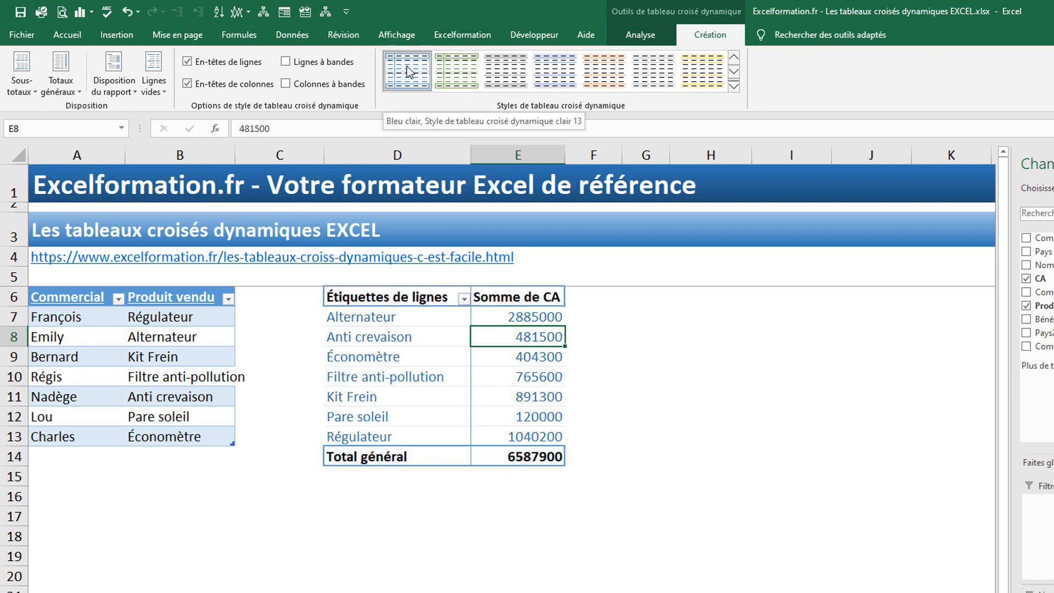
Step: Format the Somme de CA values as Nombre with a thousands separator and 0 decimals
{"action": "right_click", "coordinate": [540, 338]}
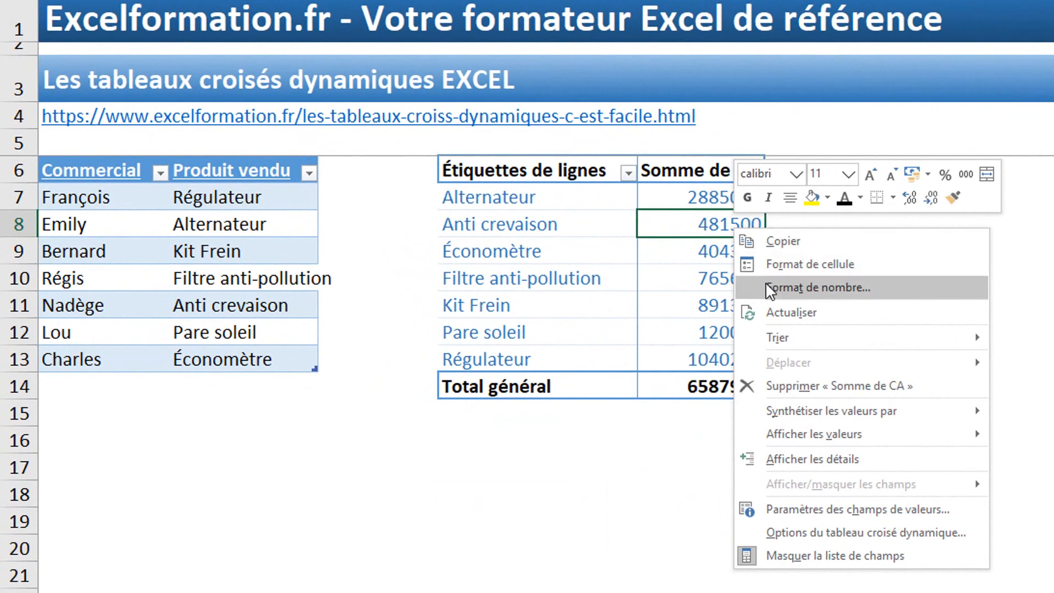
{"action": "left_click", "coordinate": [760, 313]}
{"action": "left_click", "coordinate": [528, 141]}
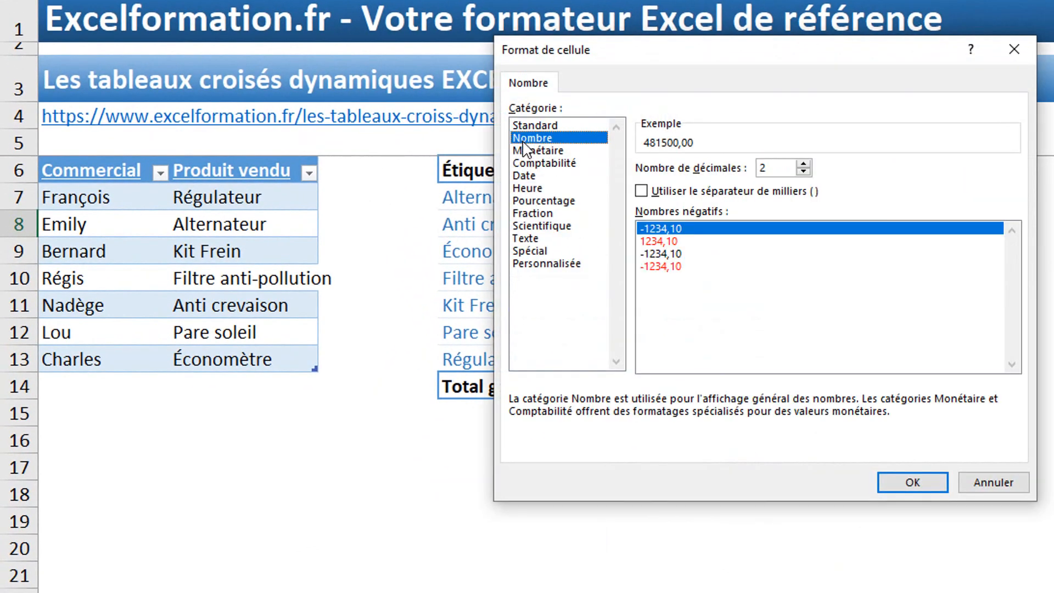
{"action": "left_click", "coordinate": [652, 193]}
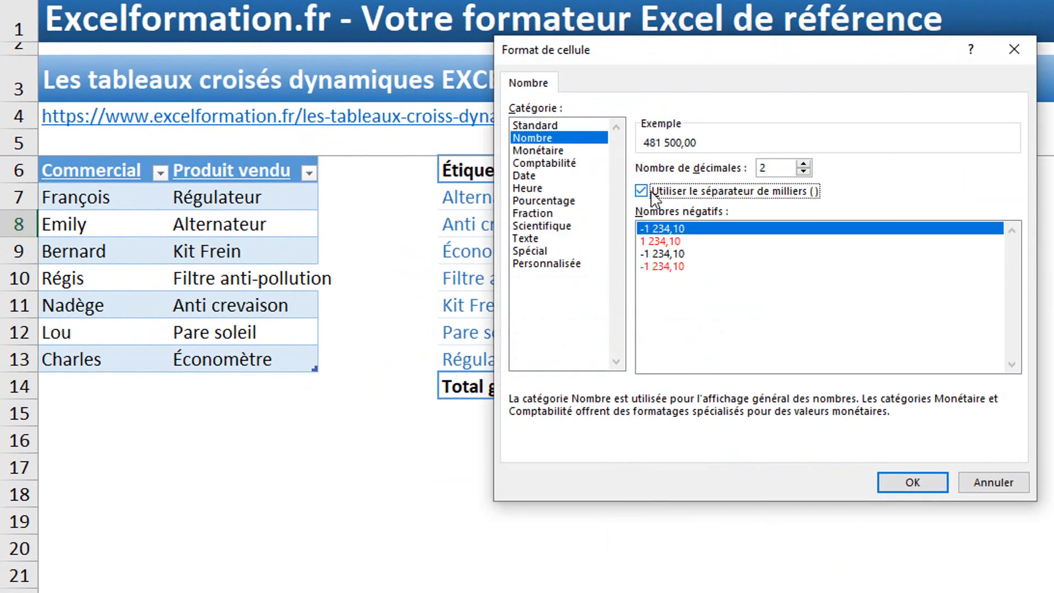
{"action": "left_click", "coordinate": [803, 171]}
{"action": "left_click", "coordinate": [803, 171]}
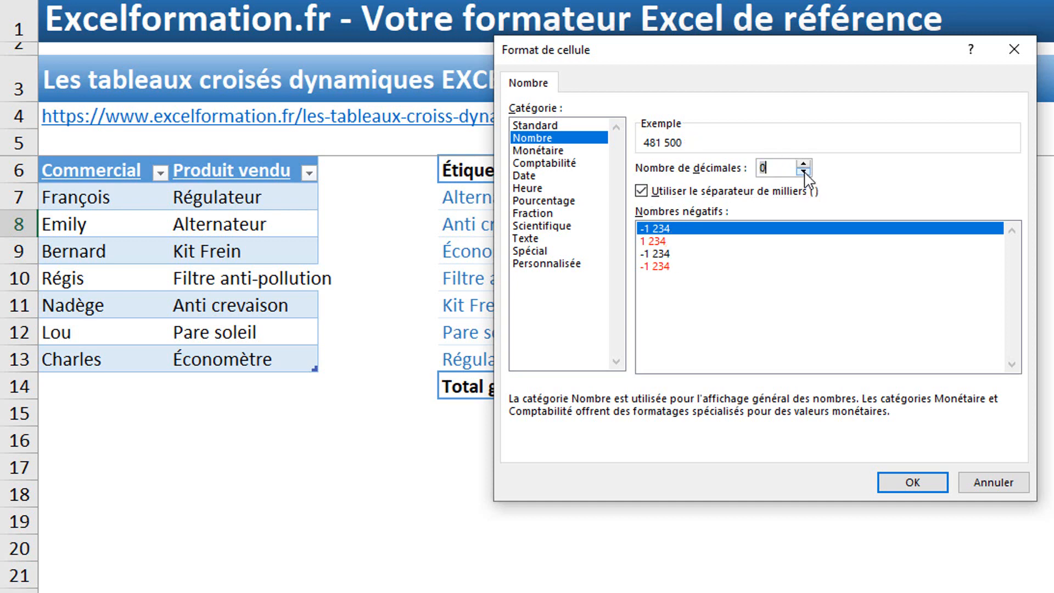
{"action": "left_click", "coordinate": [908, 484]}
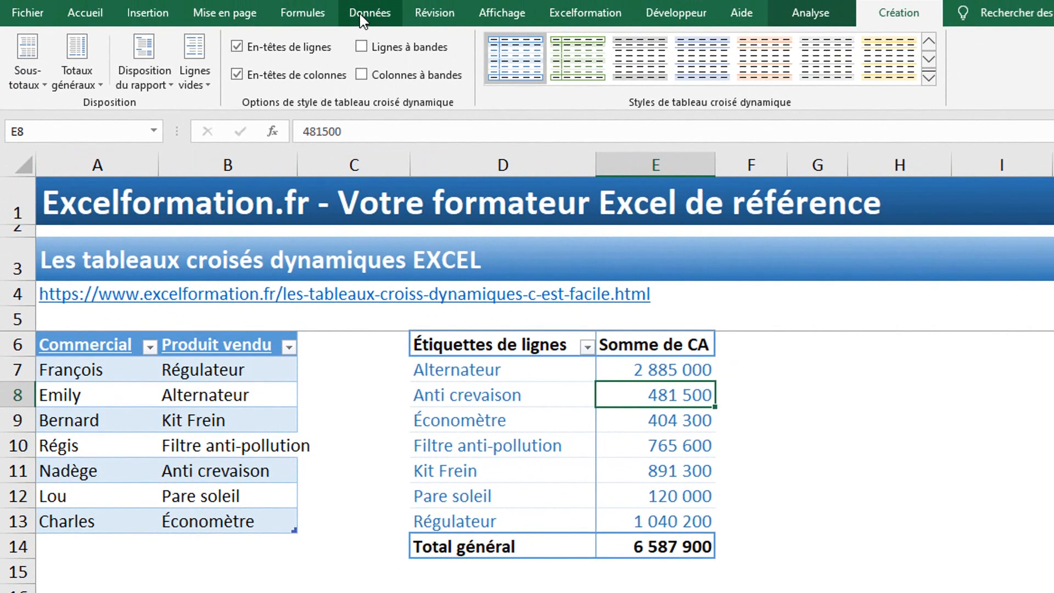
Step: Sort the pivot table's products by Somme de CA in descending order
{"action": "left_click", "coordinate": [362, 17]}
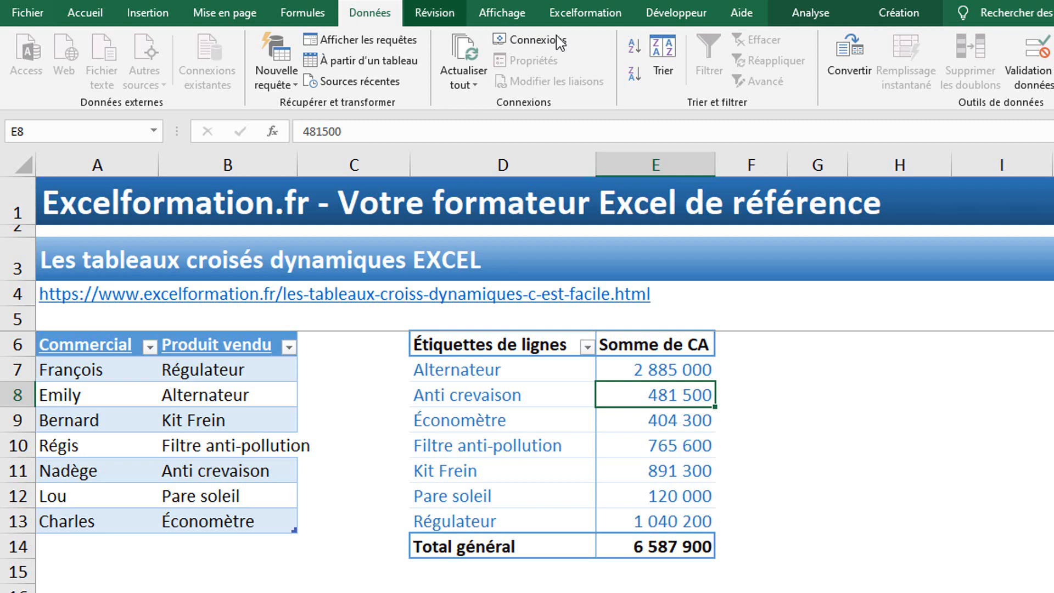
{"action": "left_click", "coordinate": [634, 76]}
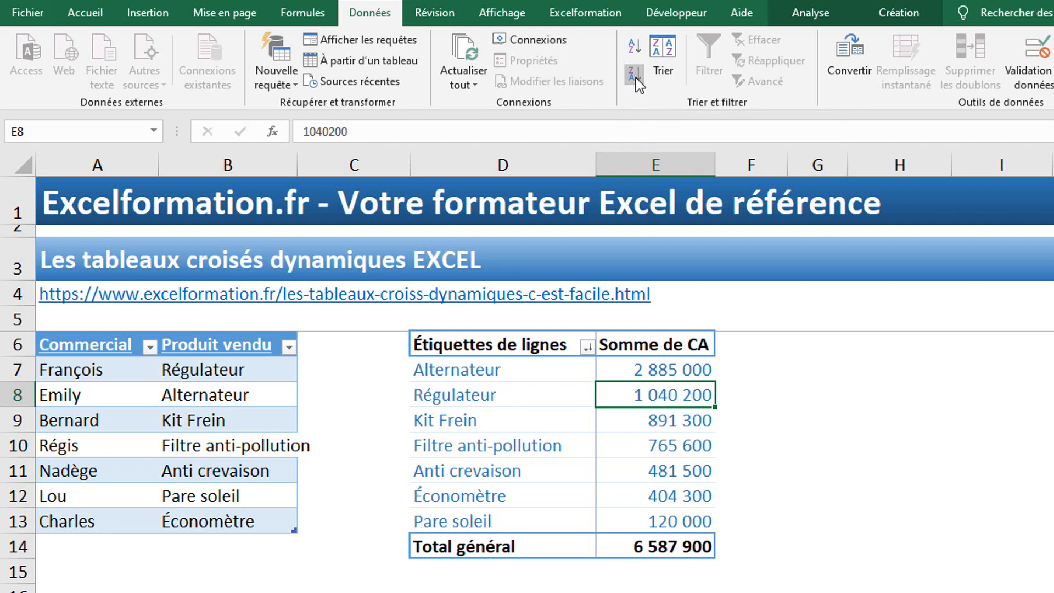